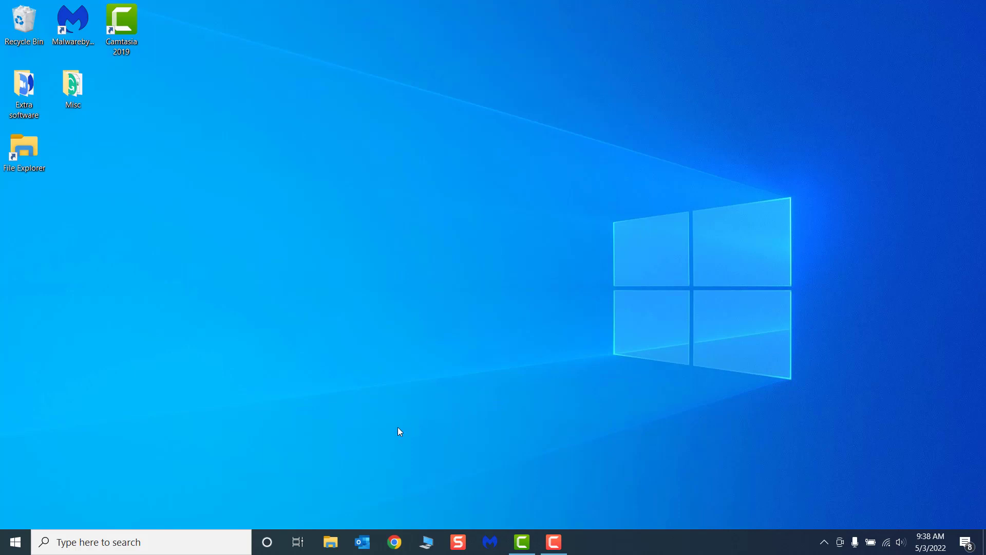
Step: Launch File Explorer from the Start menu's Windows System group, then close it
left_click(17, 541)
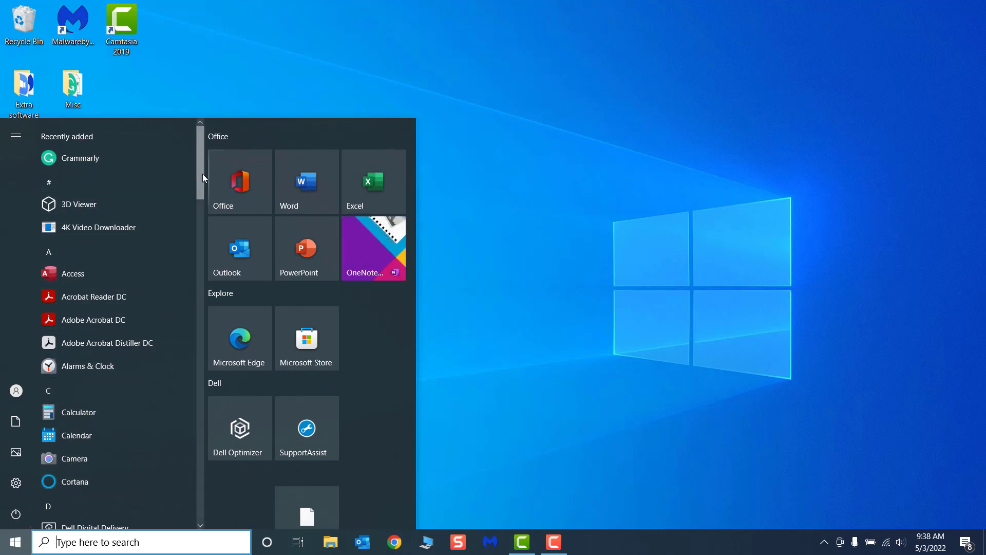
left_click_drag(202, 174, 196, 505)
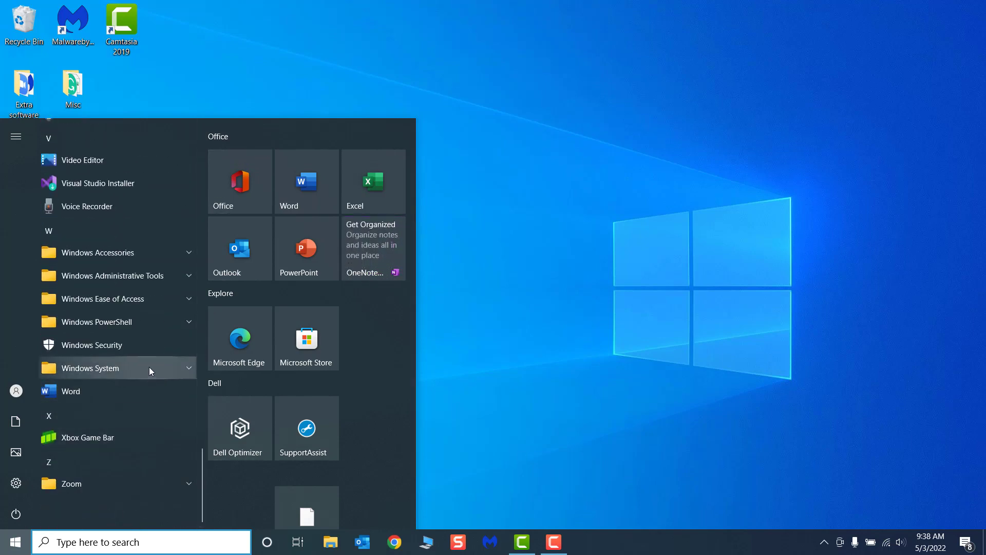
left_click(169, 368)
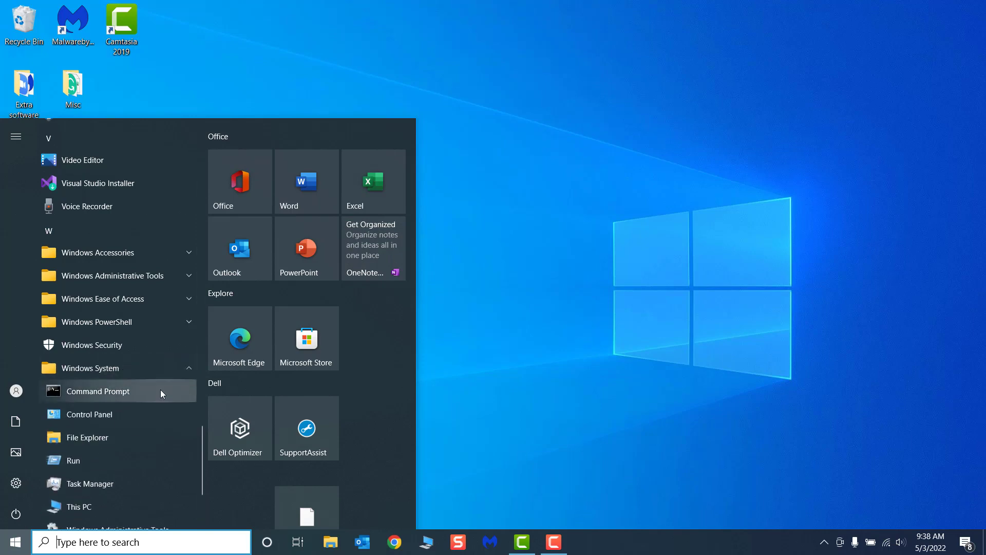
left_click(152, 437)
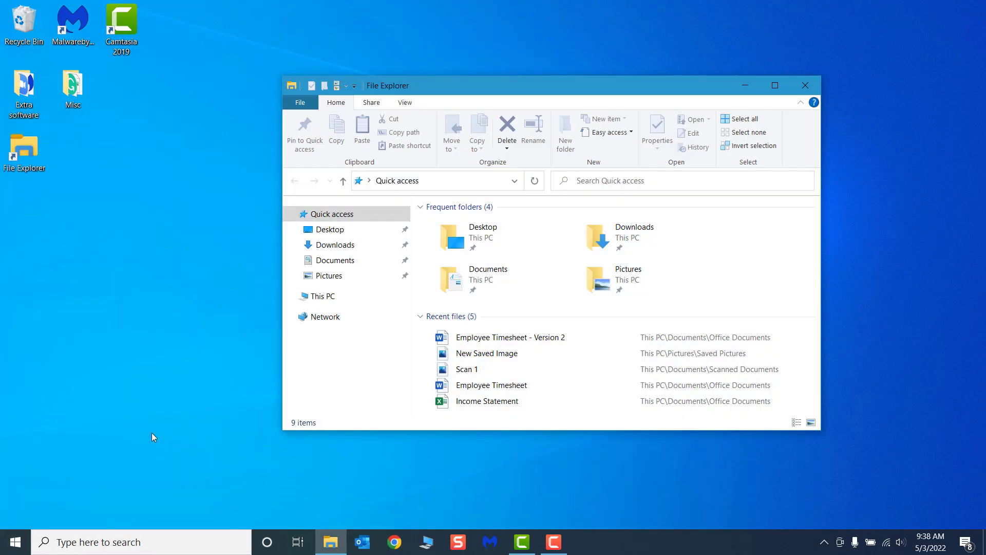
left_click(803, 88)
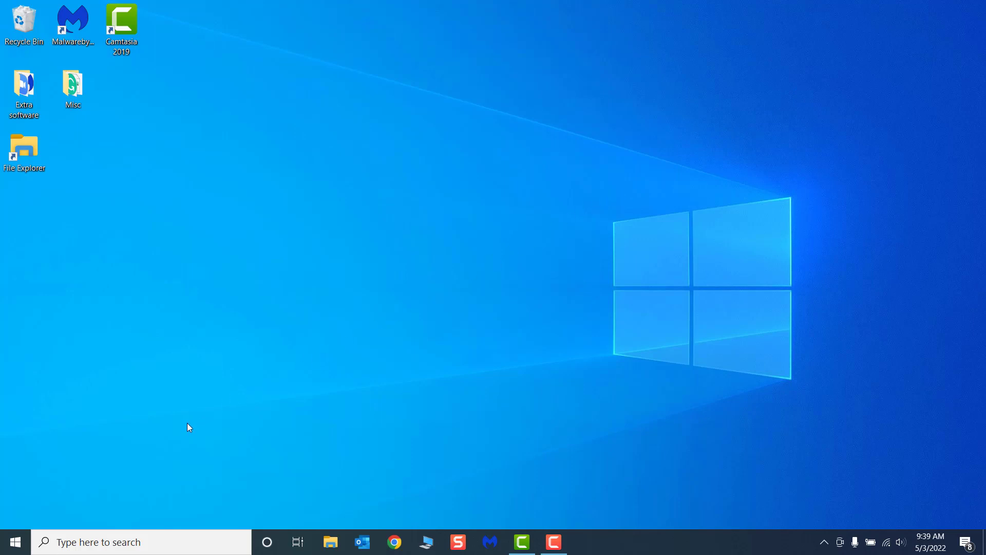
Step: Launch File Explorer from the Start button's quick-link menu and close it again
right_click(18, 542)
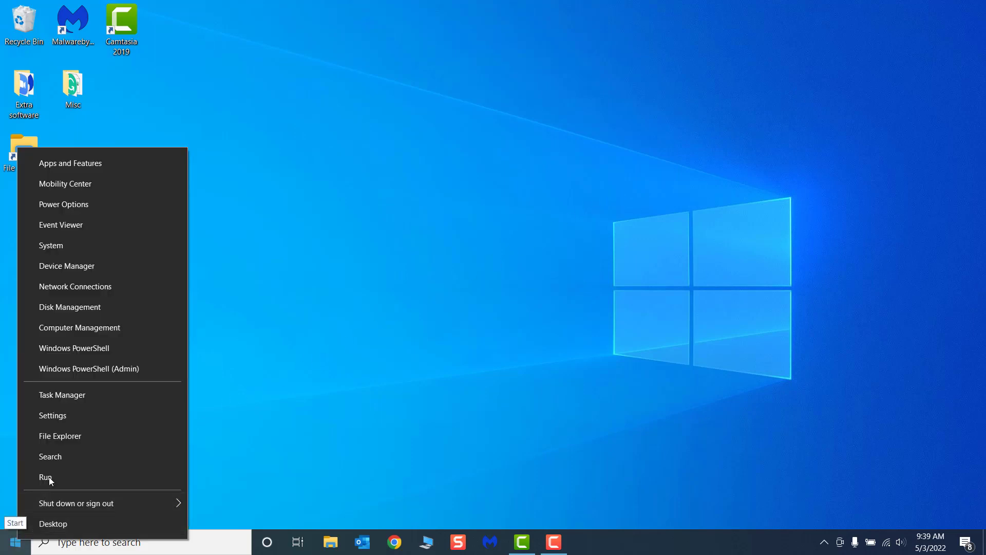
left_click(60, 440)
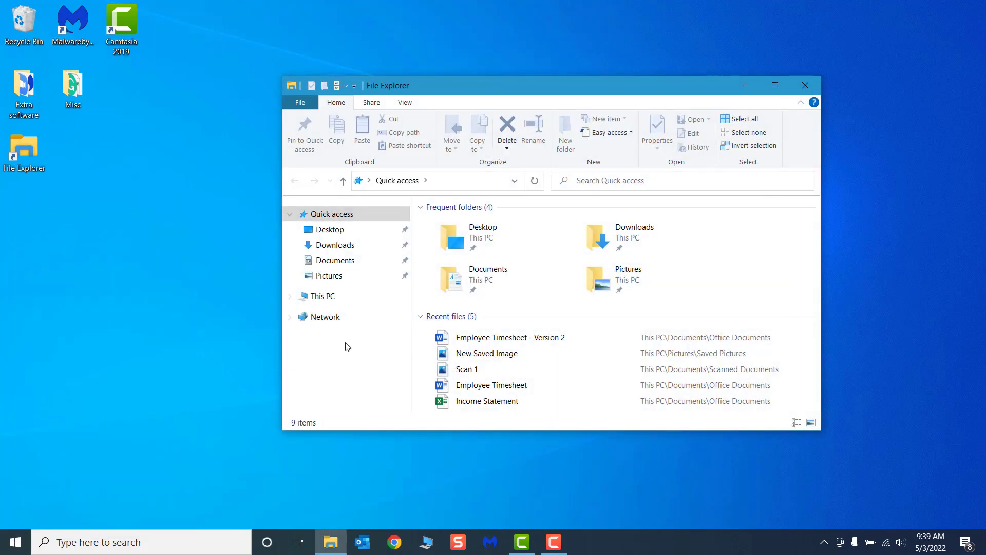
left_click(798, 88)
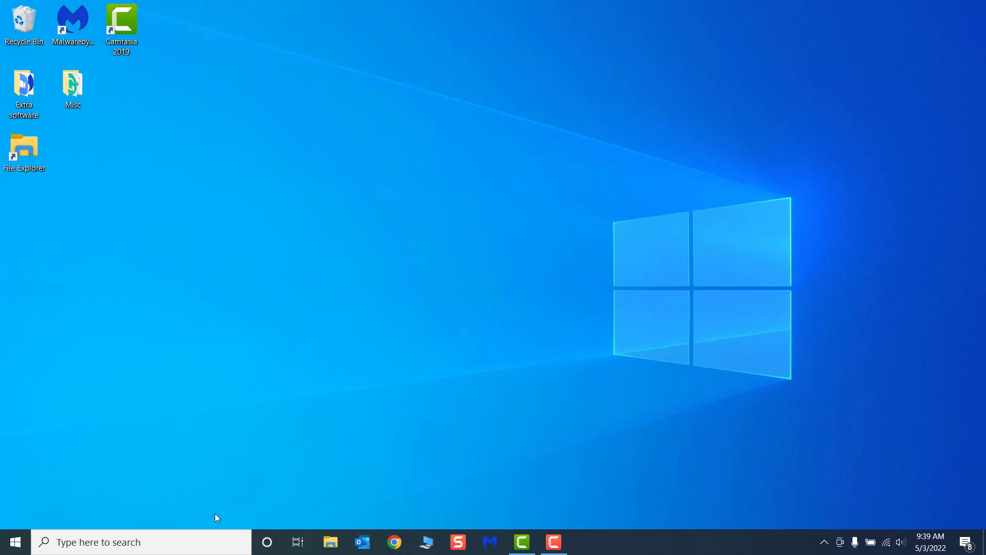
Step: Bring up the taskbar options and Start quick-link menus, then dismiss them without choosing anything
right_click(205, 541)
right_click(278, 551)
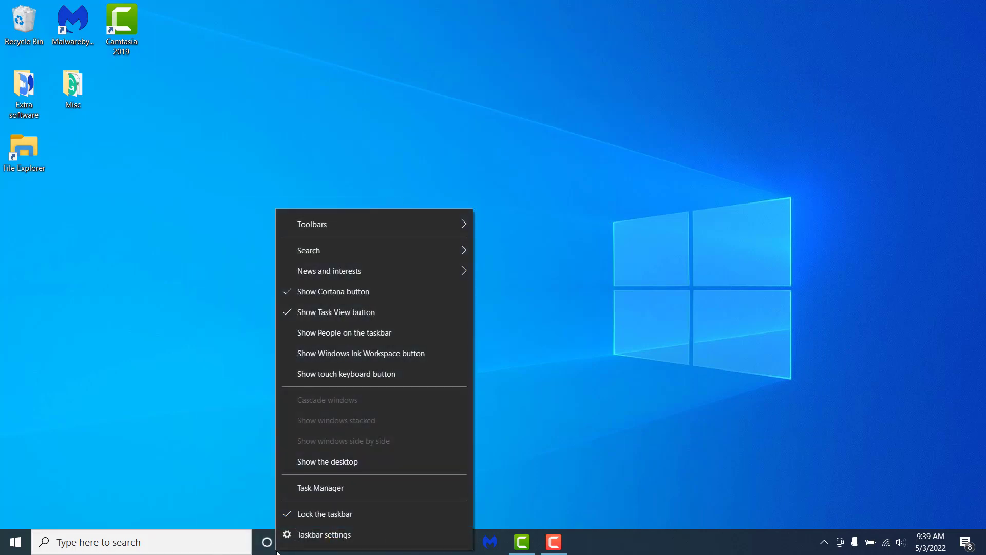
right_click(26, 546)
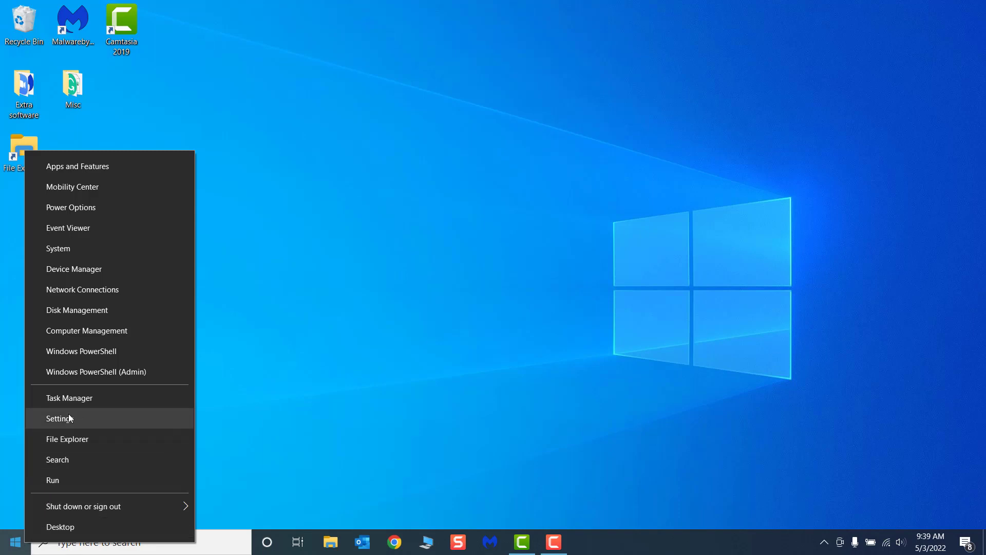
left_click(229, 395)
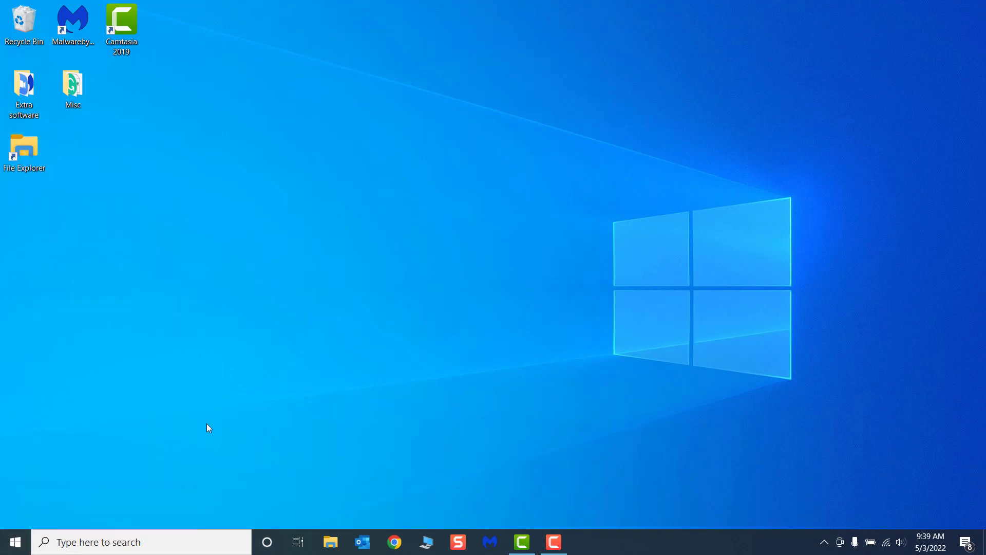
Step: Search Windows for 'File Explorer', open it from the results, and close it
left_click(157, 543)
type("File ")
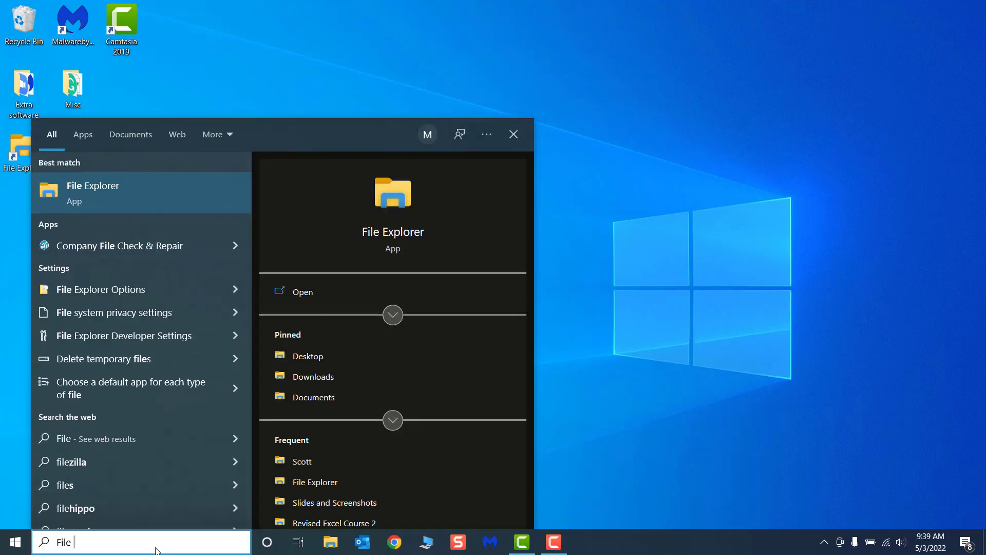
type("Explorer")
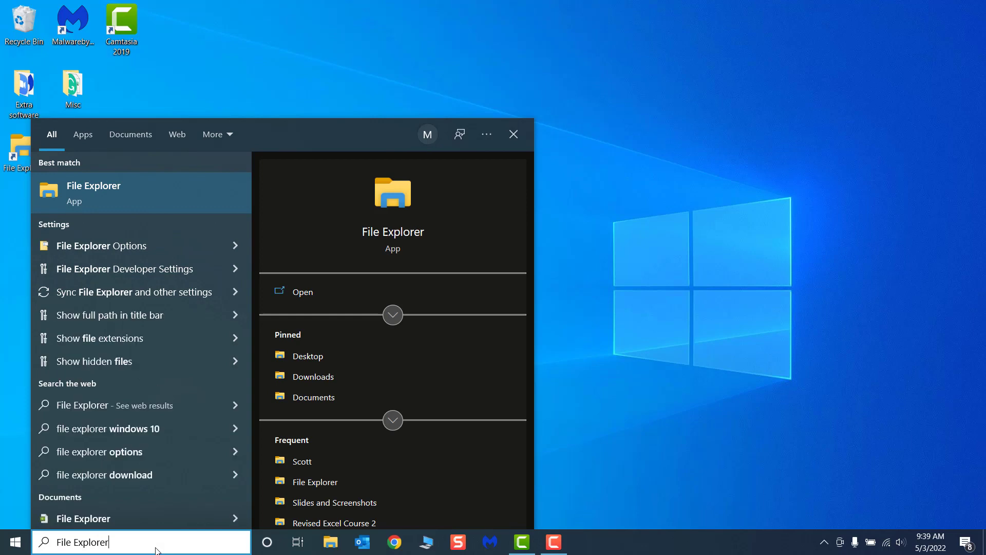
left_click(148, 199)
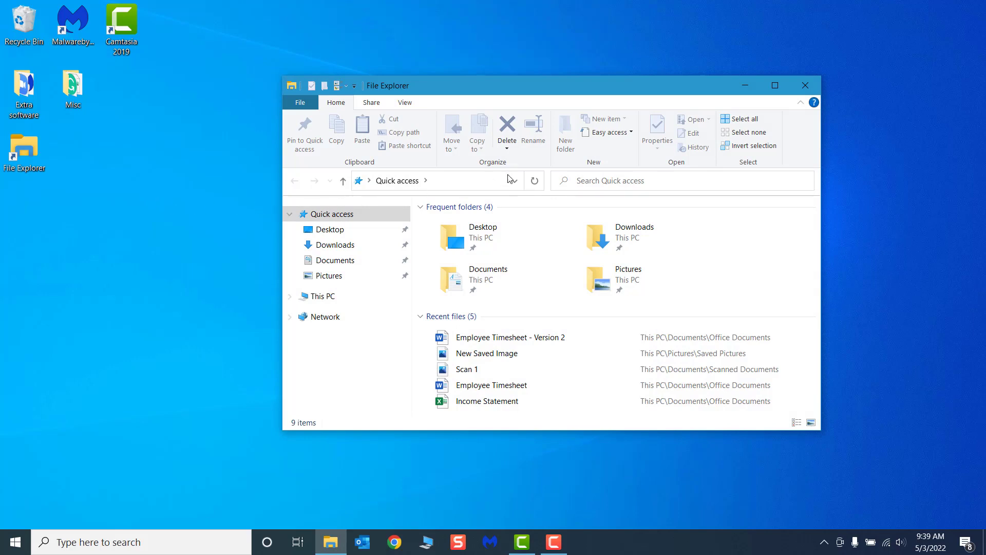
left_click(805, 86)
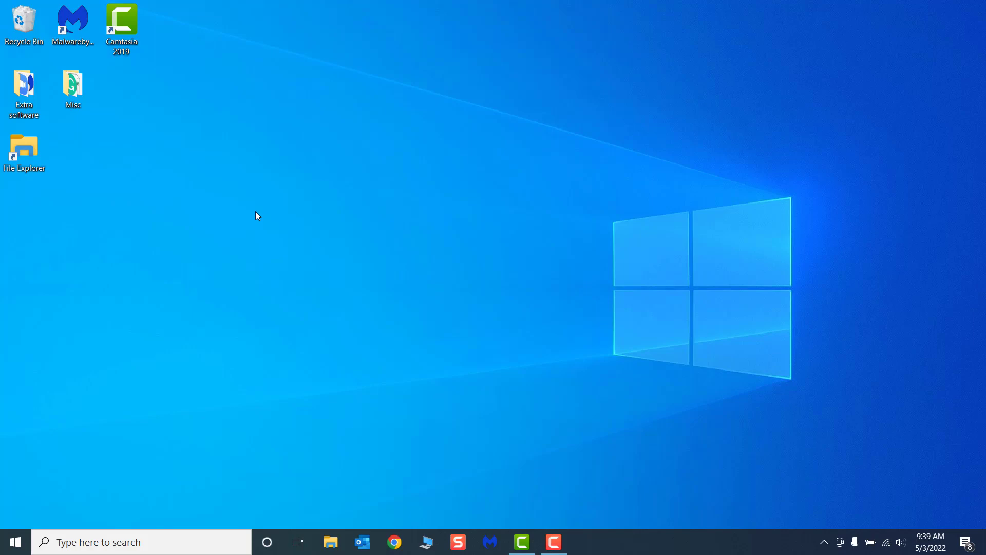
Step: Launch File Explorer from the desktop icon, close it, reopen it from the taskbar, and move the window
double_click(38, 152)
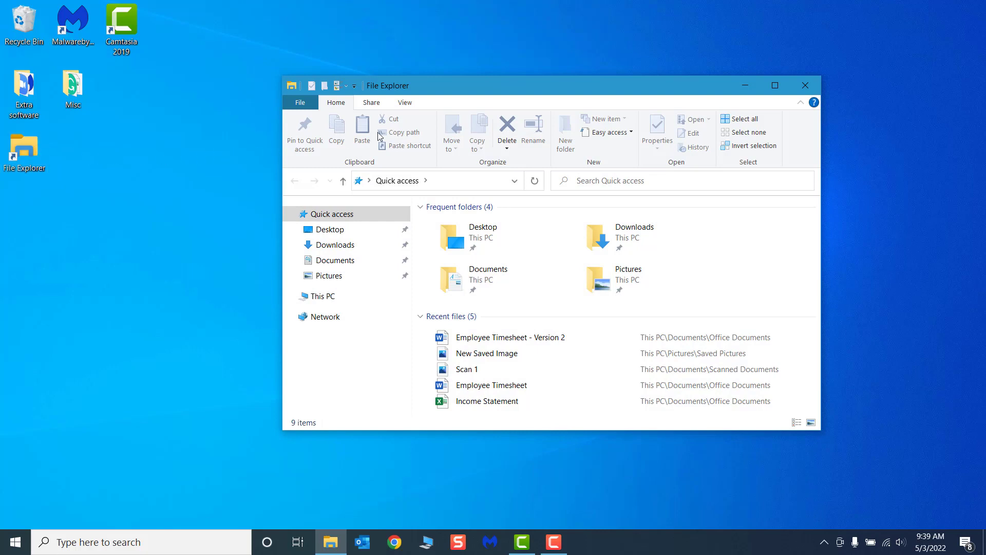
left_click(801, 91)
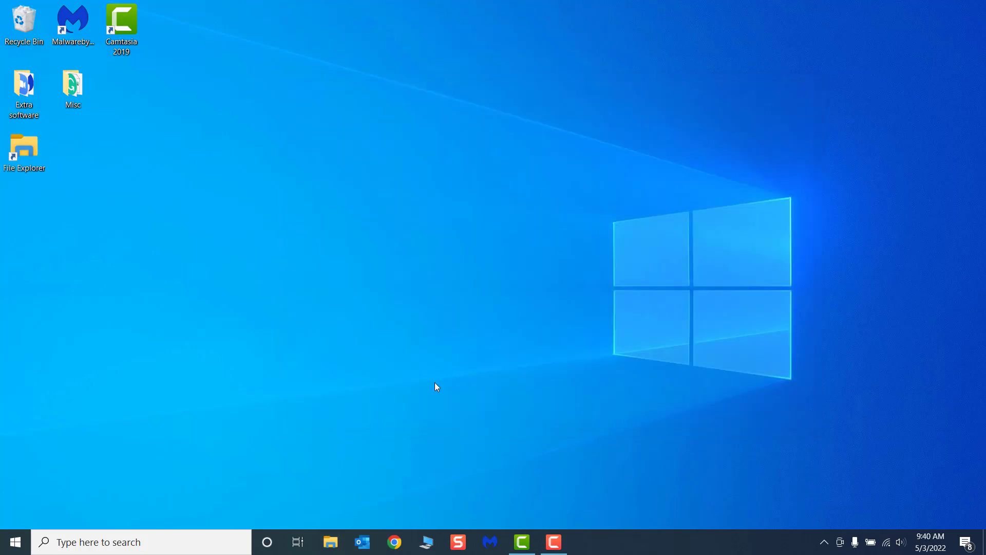
left_click(325, 551)
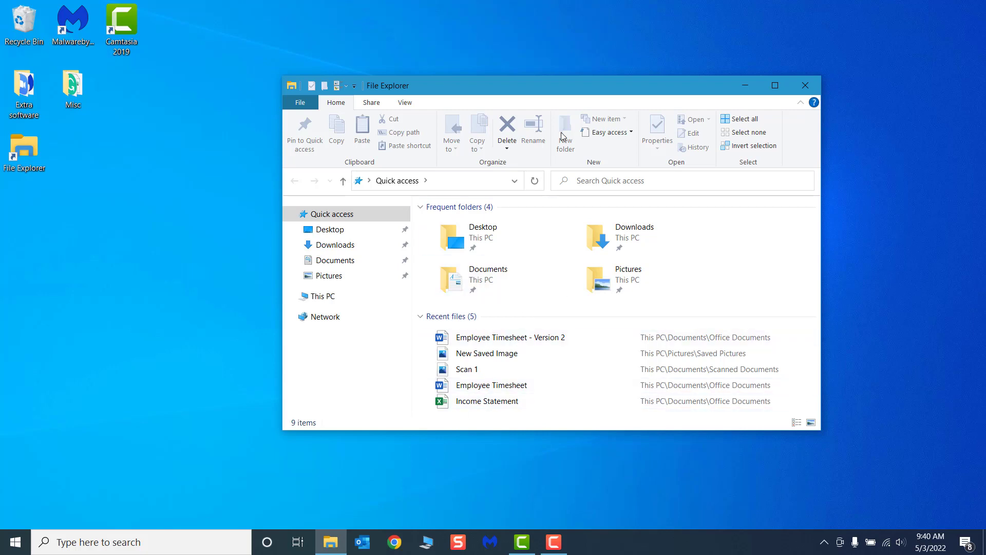
left_click_drag(574, 91, 540, 99)
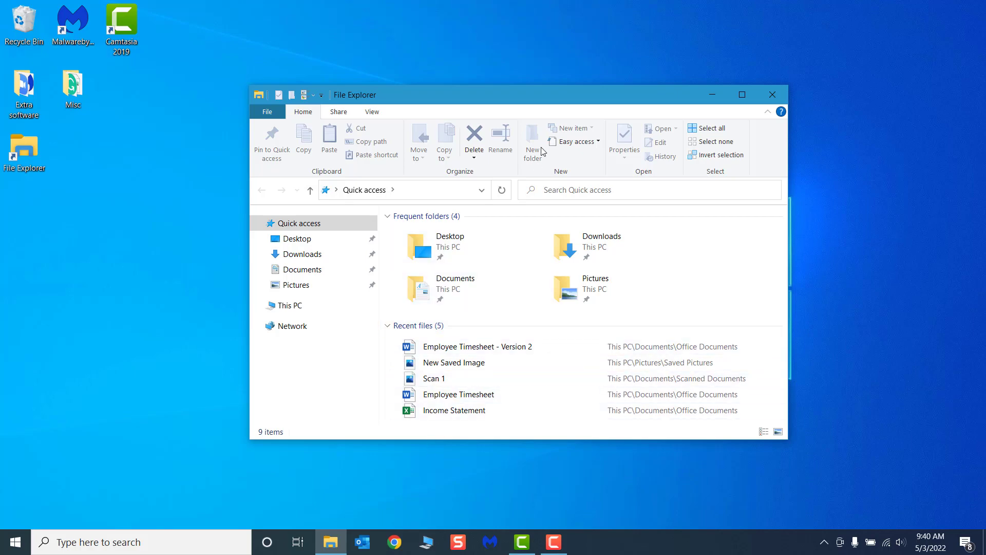
Step: Maximize the File Explorer window, then view the File menu and close it
left_click(742, 95)
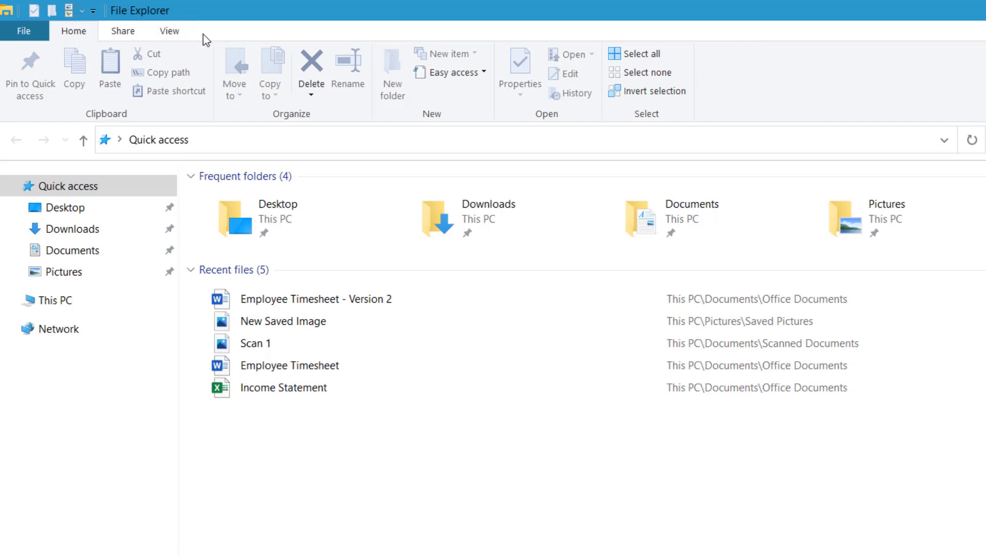
left_click(27, 28)
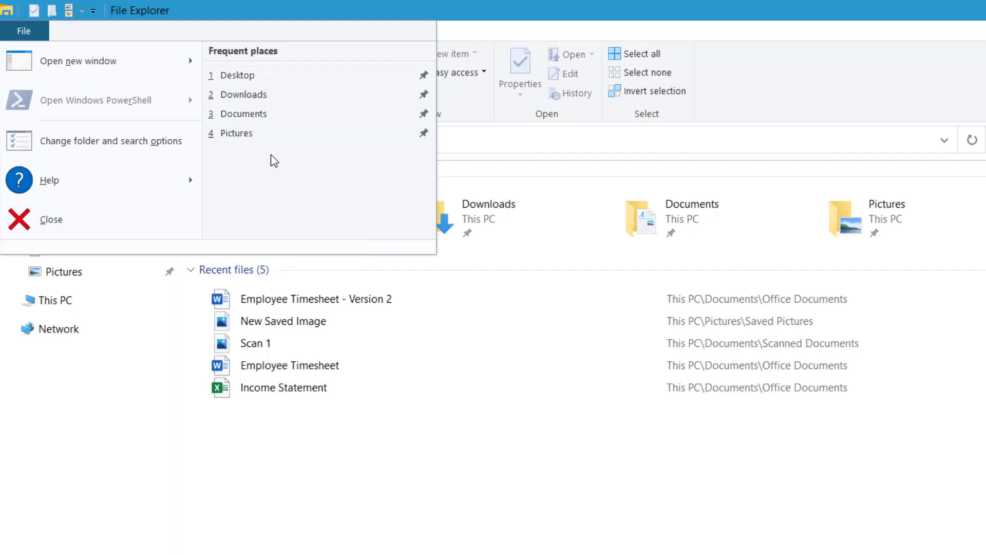
left_click(472, 119)
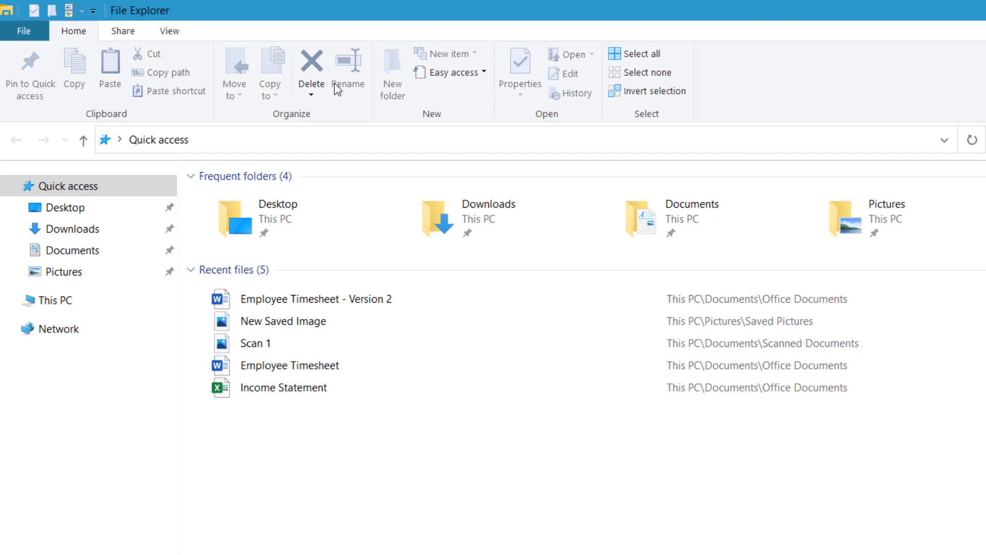
Step: Check the Share tab, then switch the ribbon to the View tab's pane and layout options
left_click(132, 35)
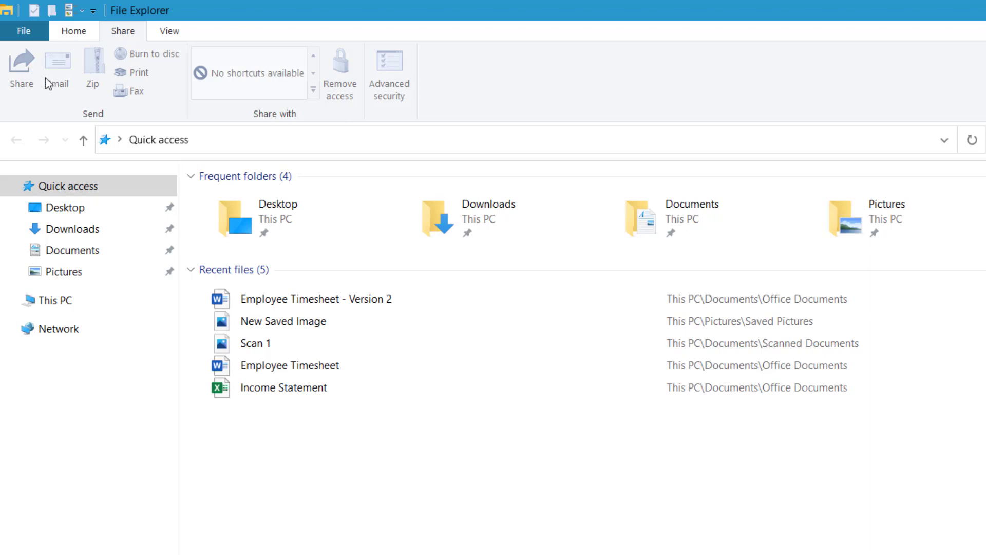
left_click(168, 34)
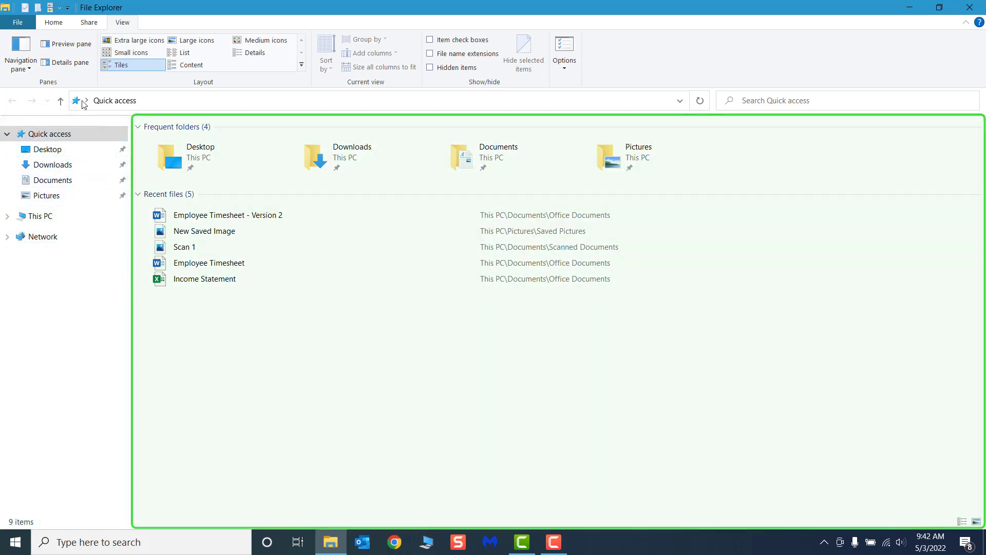
left_click(69, 62)
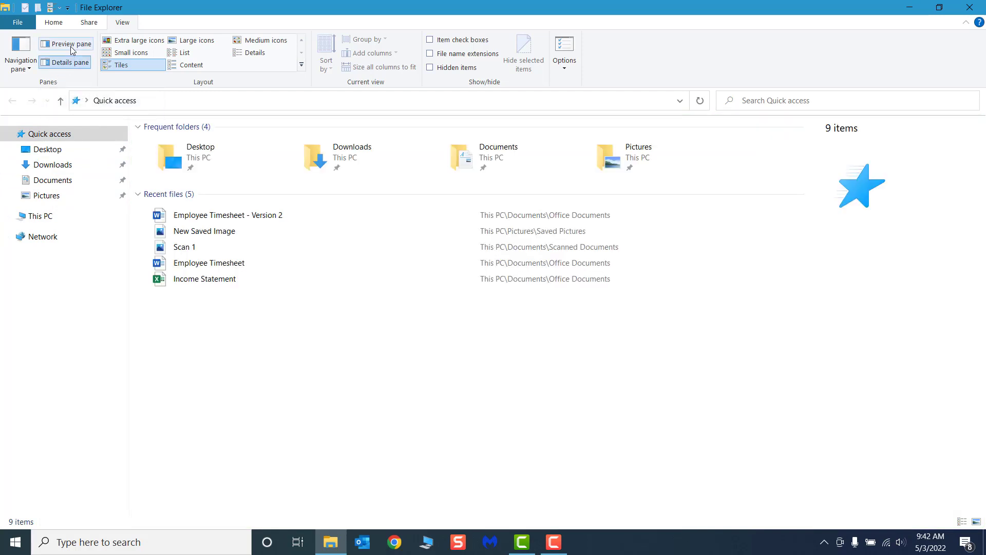
left_click(69, 46)
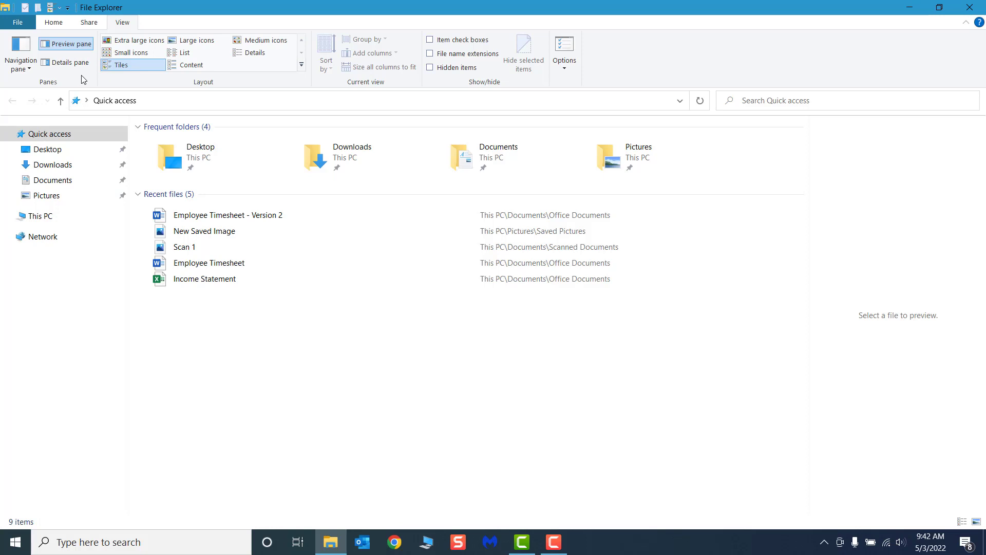
left_click(237, 222)
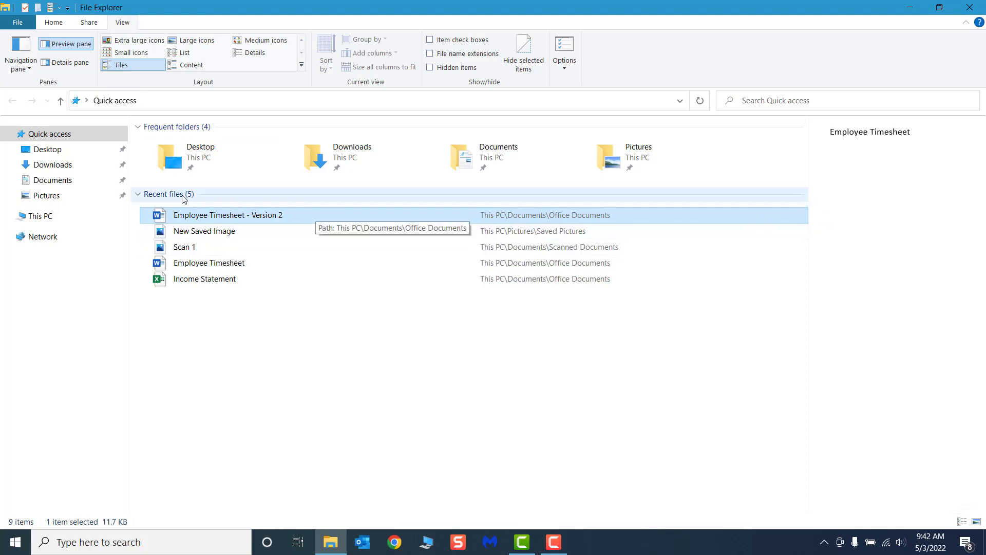
left_click(76, 66)
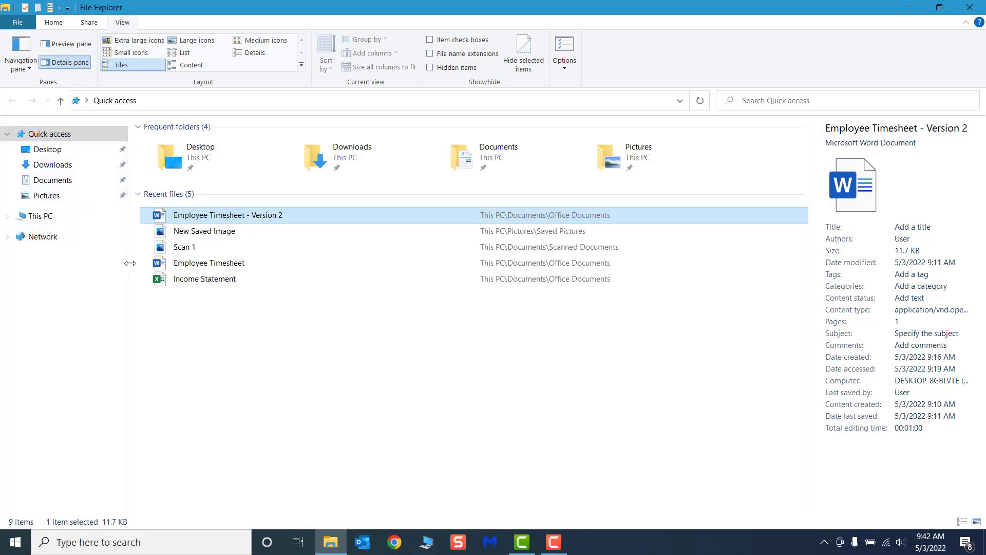
Step: Widen the navigation and details panes, then try Small icons before settling on Extra large icons
left_click_drag(128, 264, 152, 264)
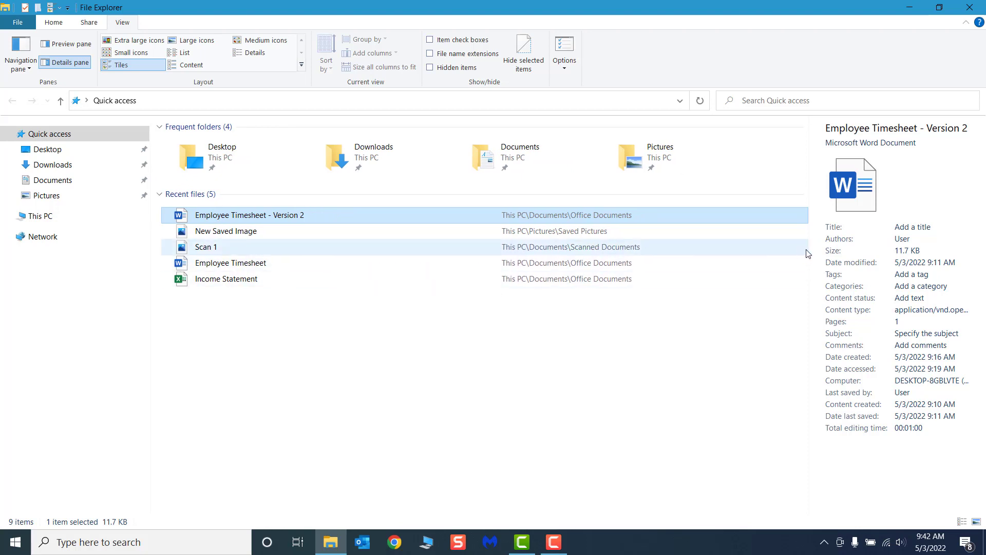
left_click_drag(808, 250, 772, 248)
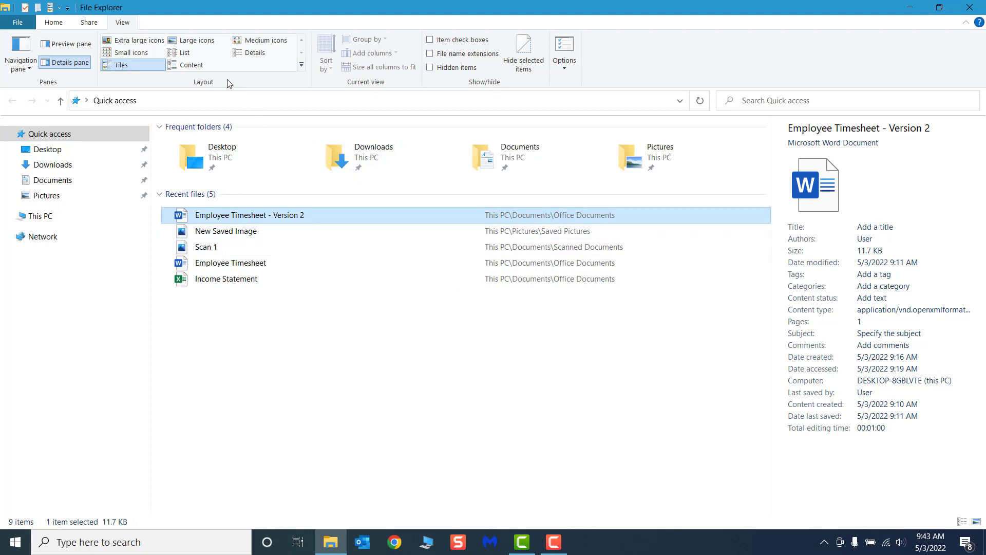
left_click(152, 54)
left_click(154, 45)
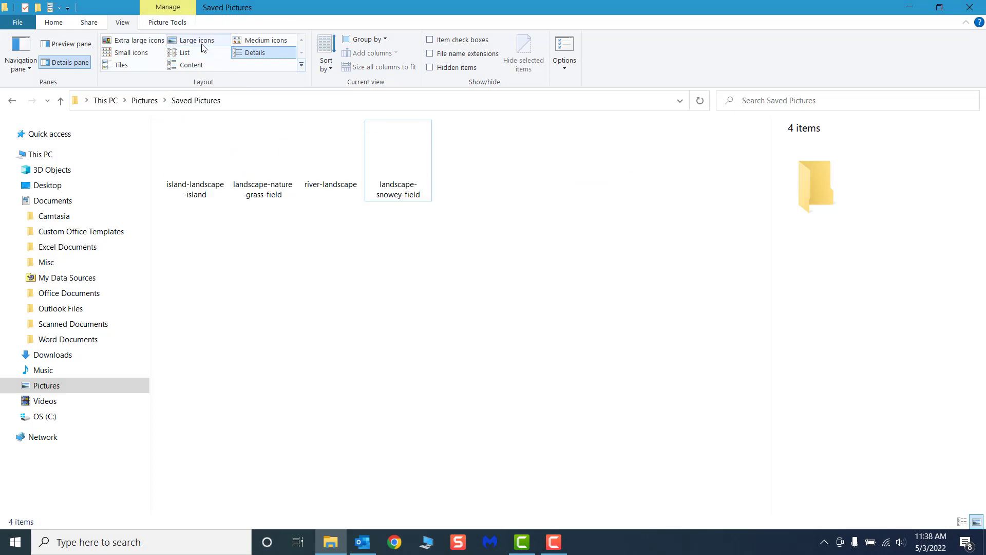
Step: Apply the Extra large icons layout to the Saved Pictures photos
left_click(158, 43)
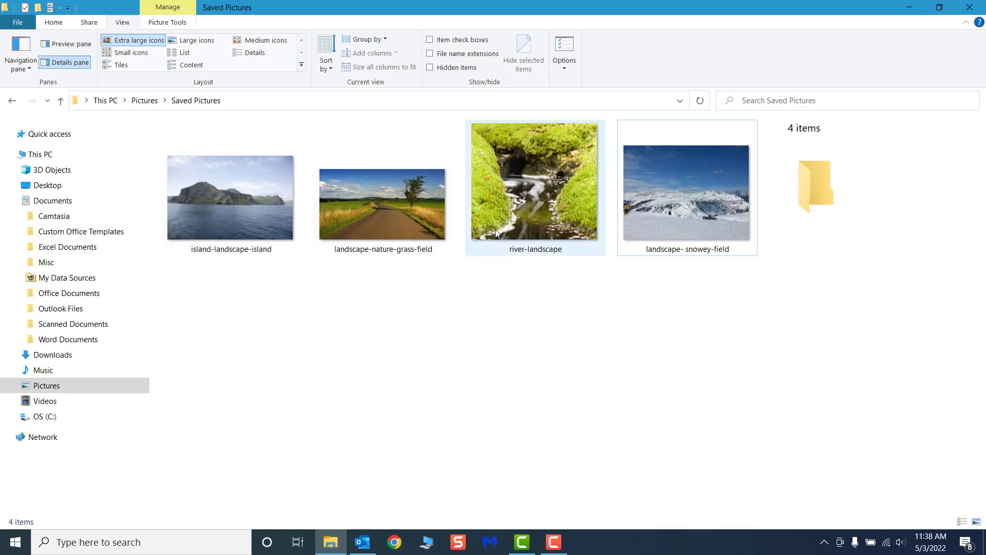
mouse_move(495, 229)
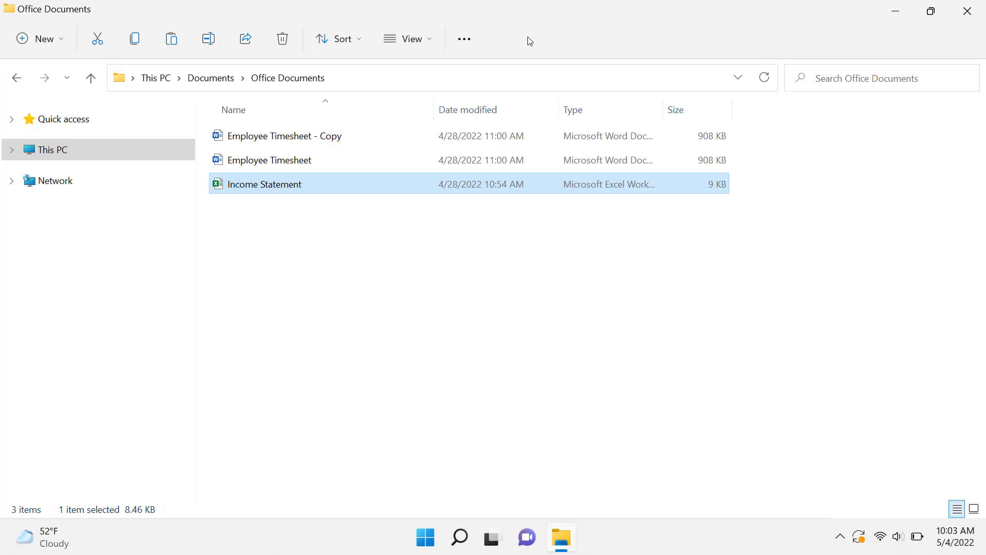
Step: Check the View menu's layout choices for Office Documents, then close it unchanged
left_click(424, 45)
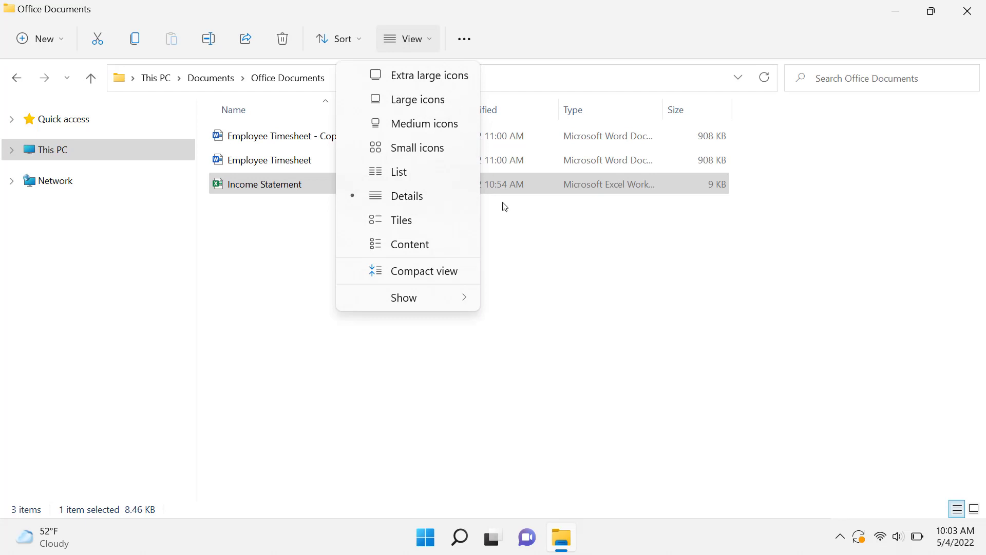
left_click(529, 255)
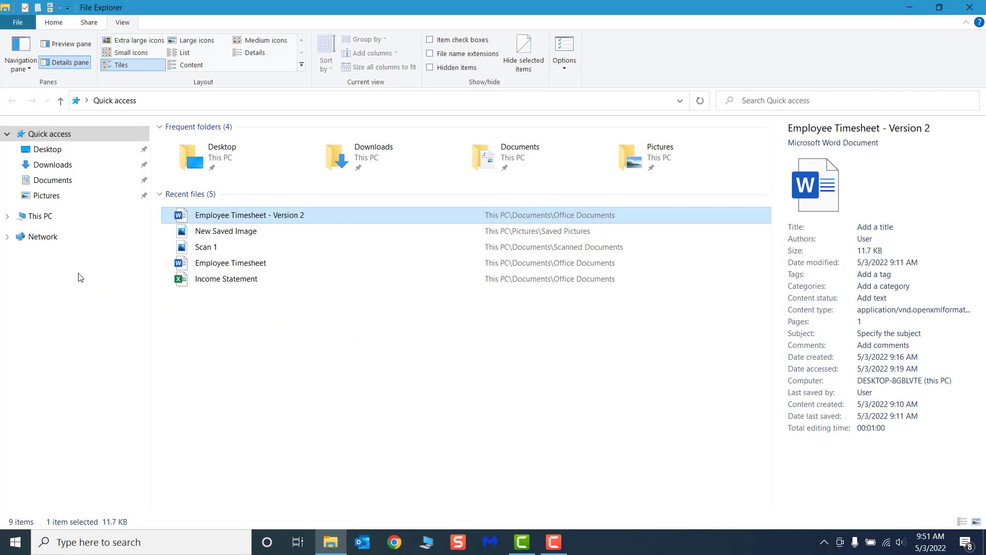
Step: Collapse Quick access, expand This PC, and open Documents from the navigation pane
left_click(11, 134)
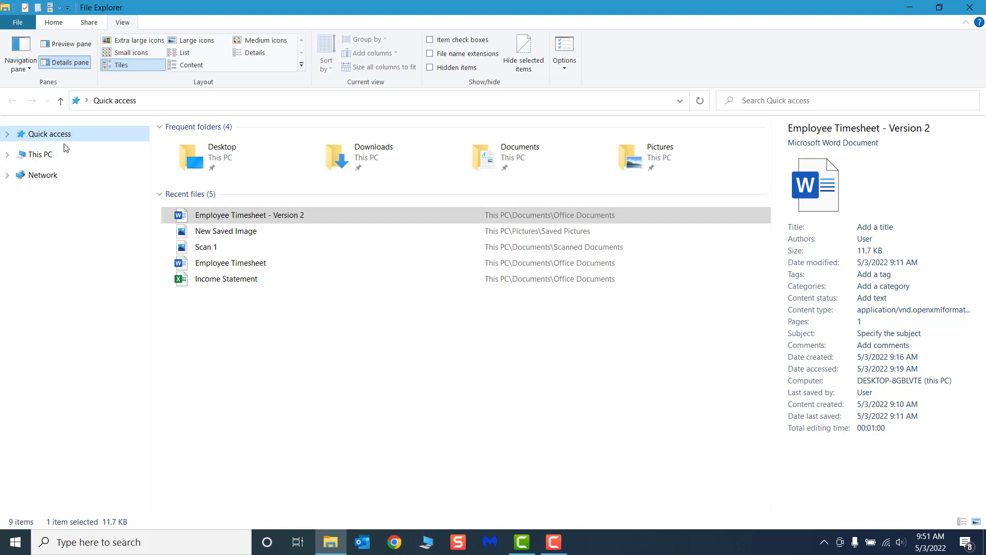
left_click(9, 155)
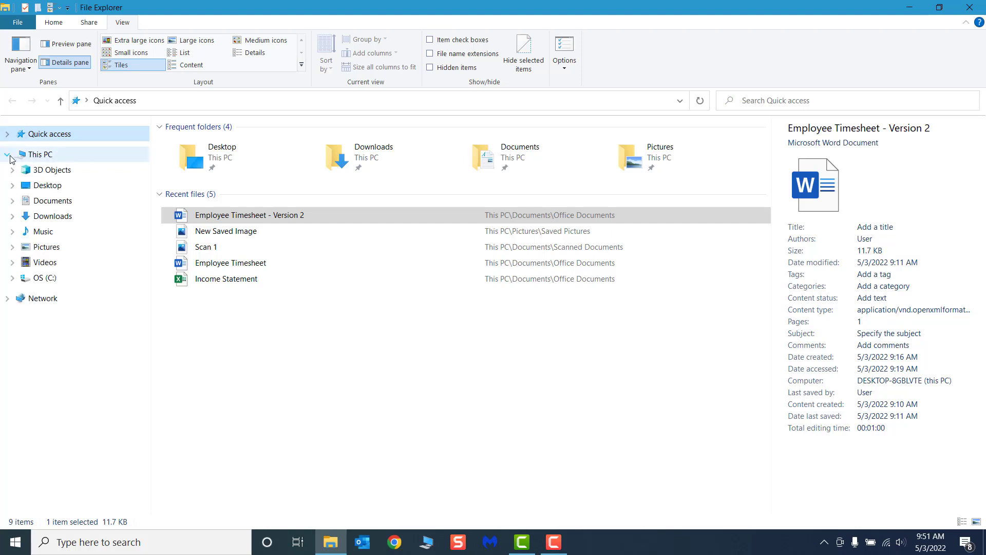
left_click(78, 199)
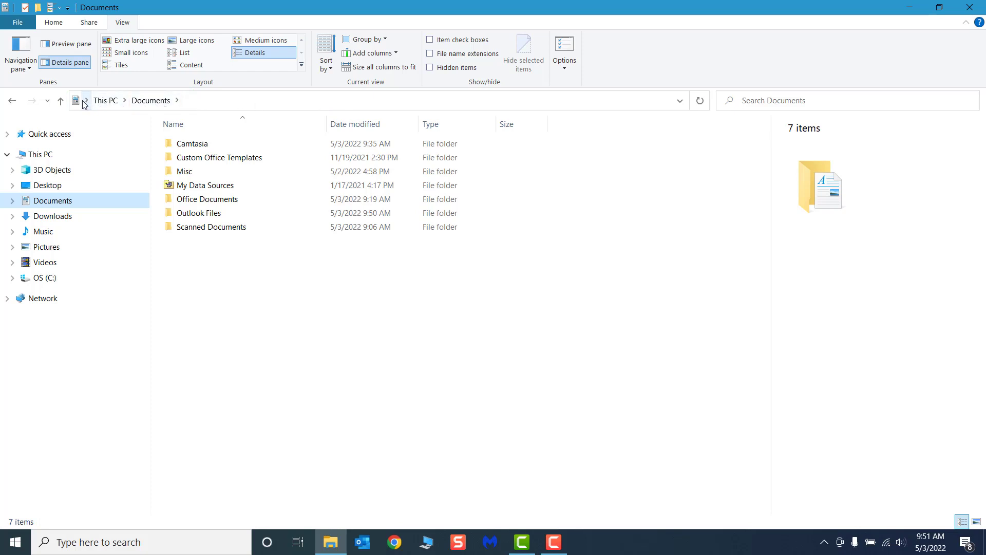
Step: Reveal the folder path as text, collapse This PC, visit Quick access, then open This PC
left_click(220, 101)
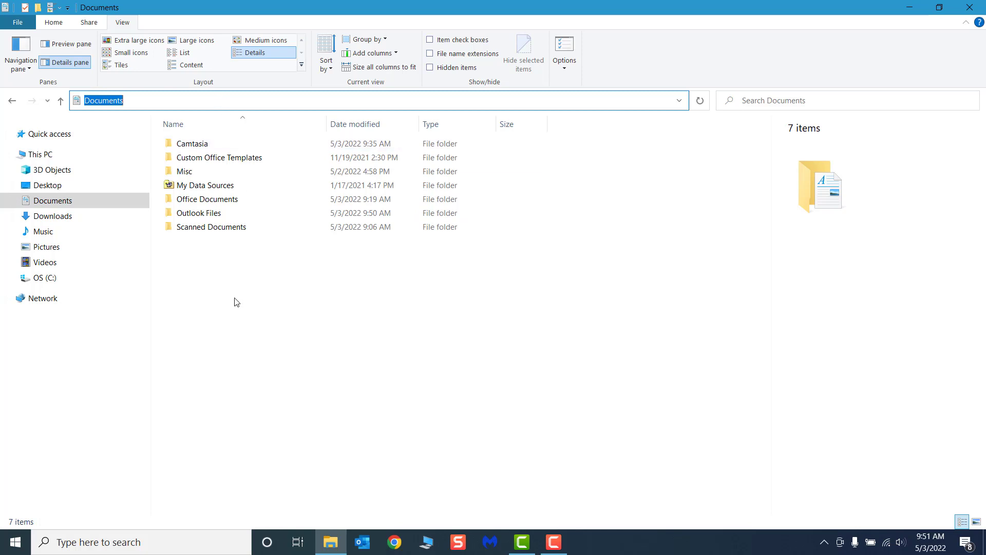
left_click(238, 277)
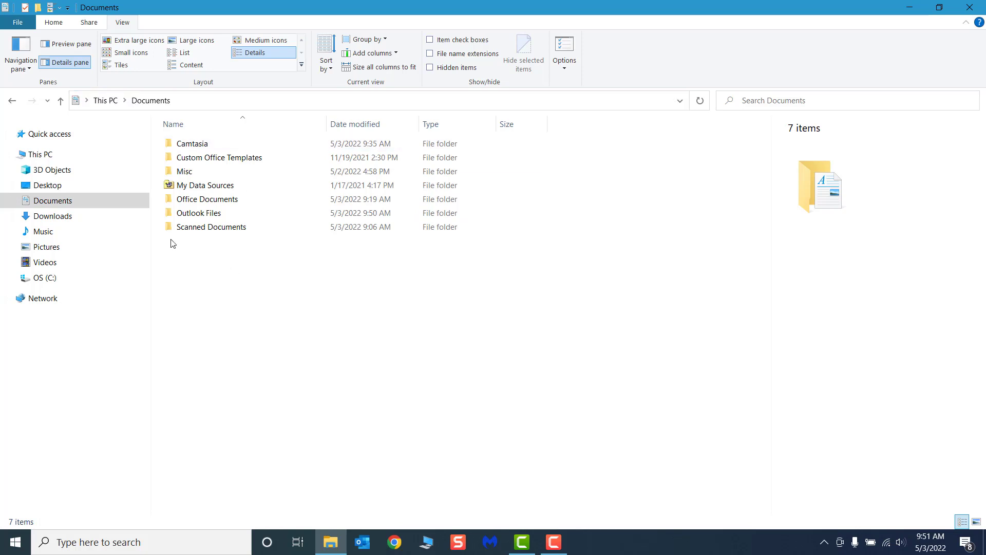
mouse_move(12, 174)
left_click(8, 154)
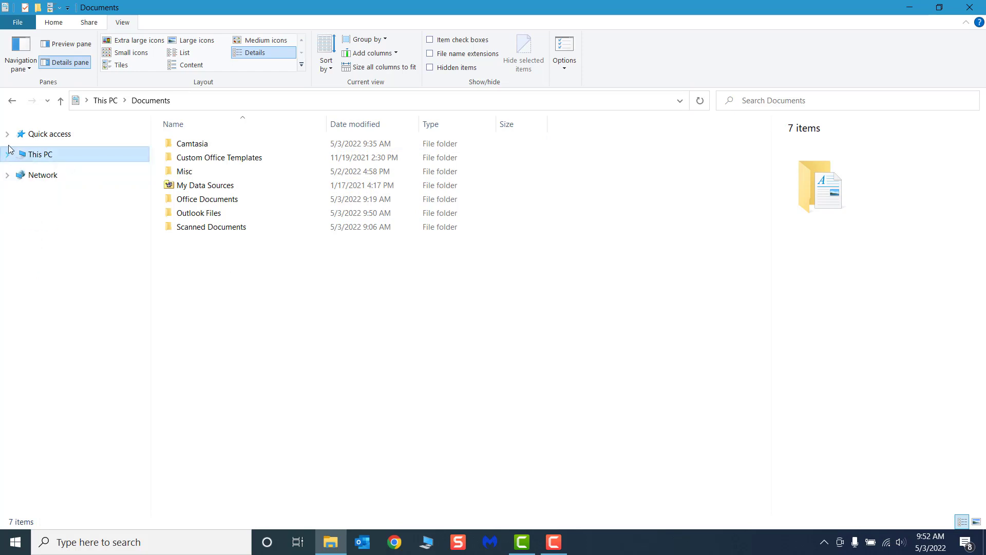
left_click(85, 131)
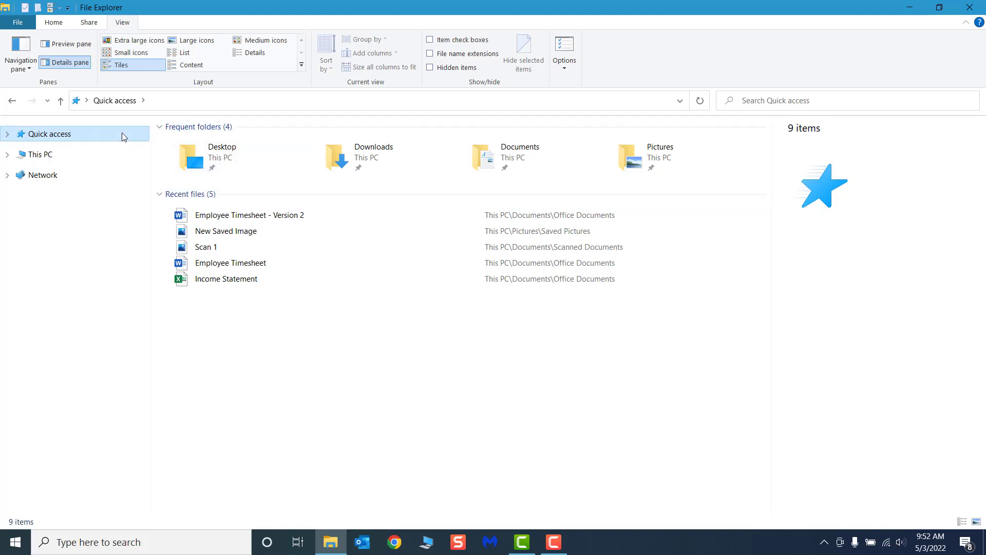
left_click(75, 156)
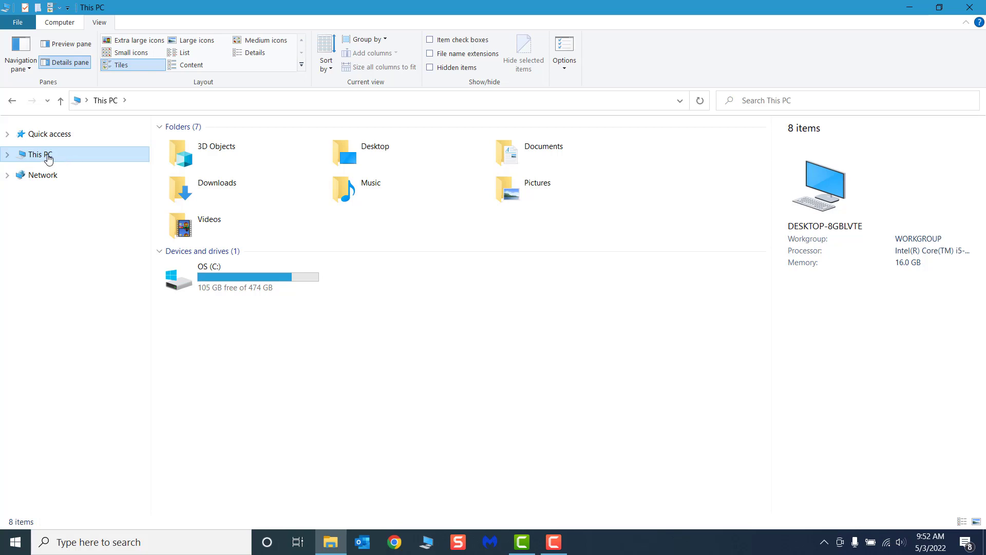
Step: Open Documents then Office Documents, expand Documents in the tree, and return using Back and Up
left_click(6, 155)
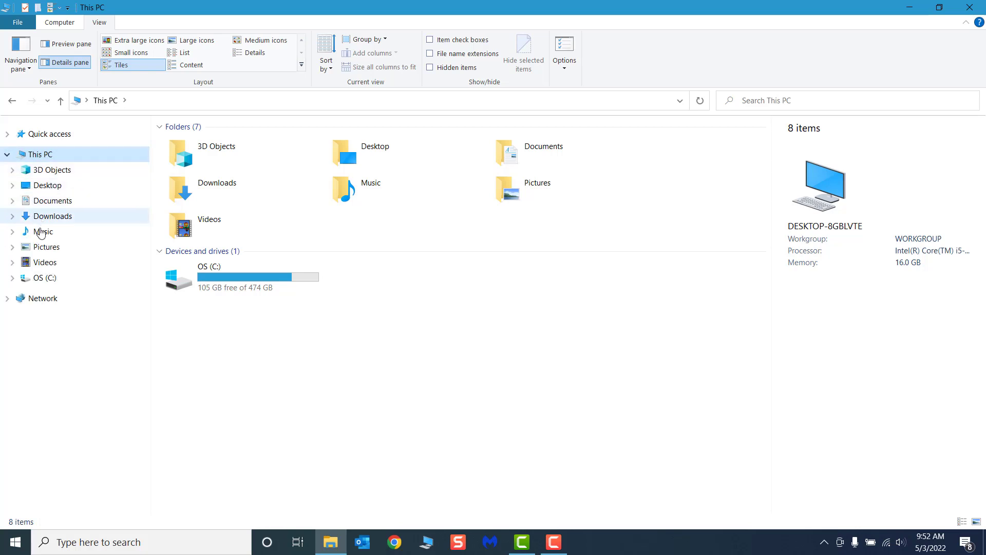
left_click(60, 202)
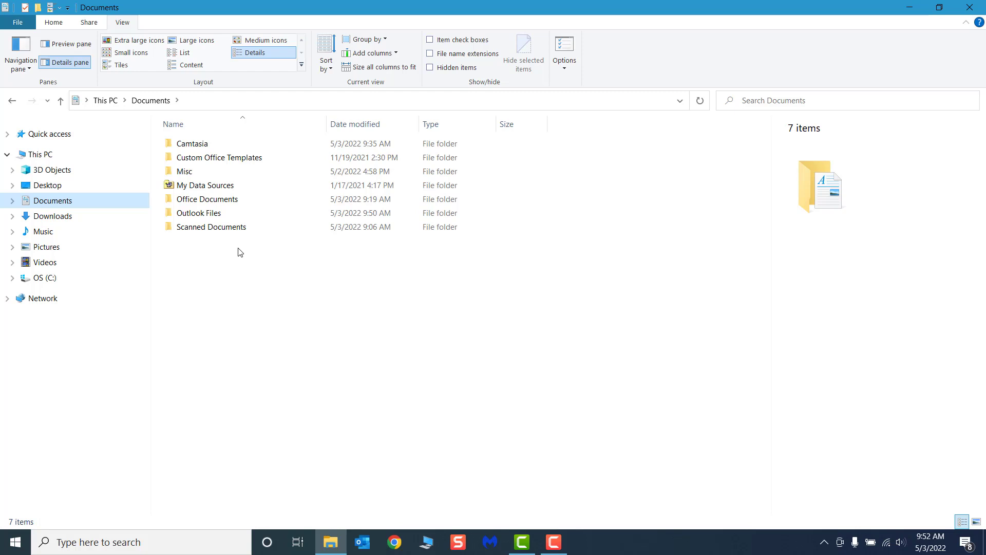
double_click(245, 204)
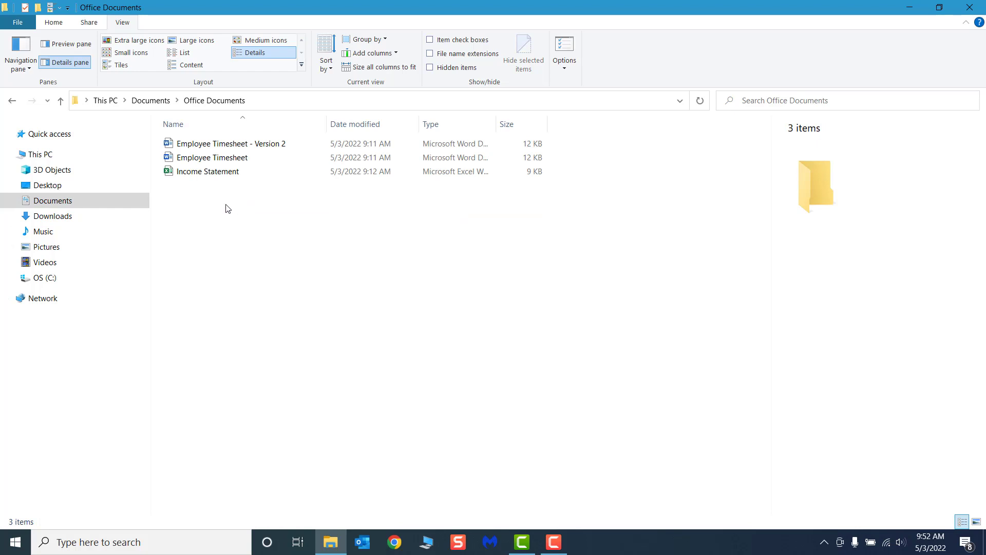
left_click(13, 202)
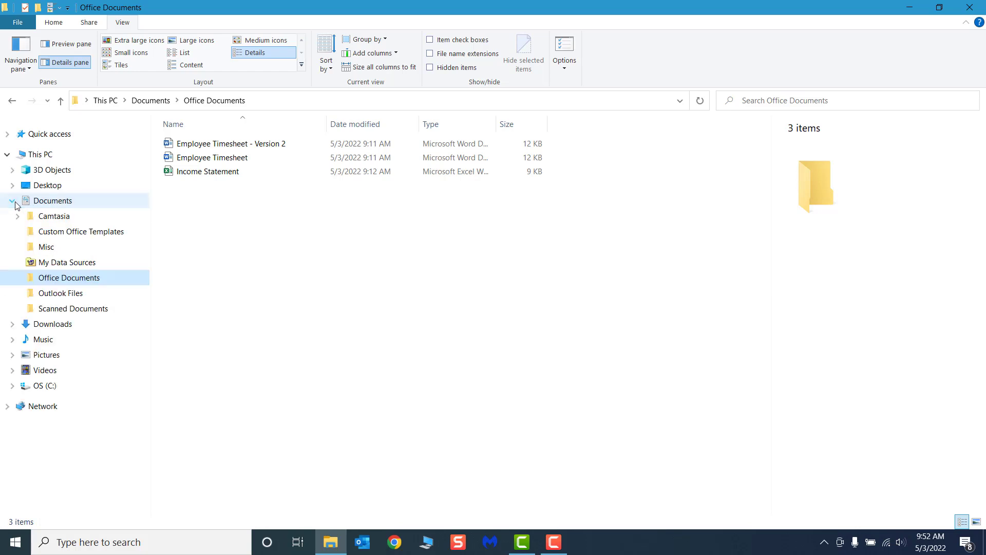
left_click(69, 205)
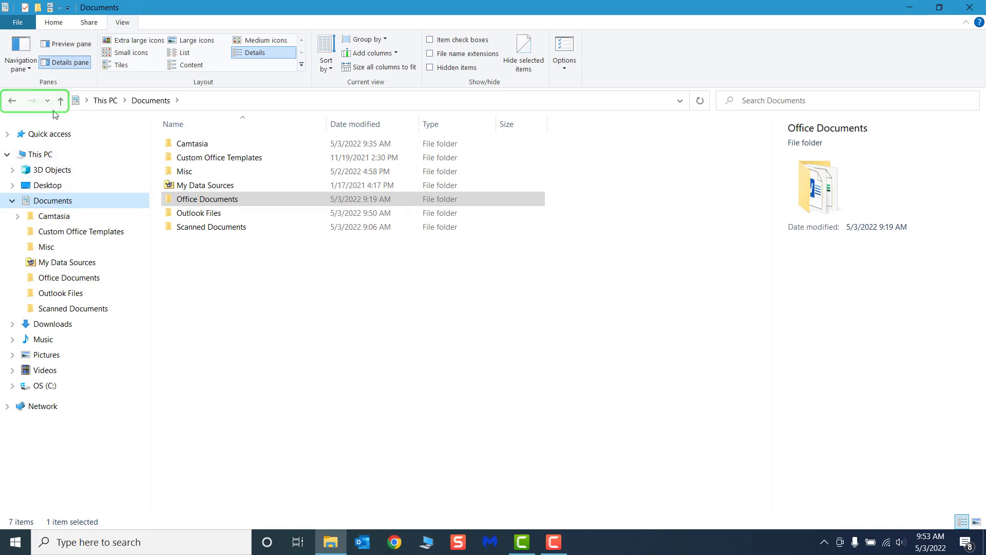
left_click(13, 105)
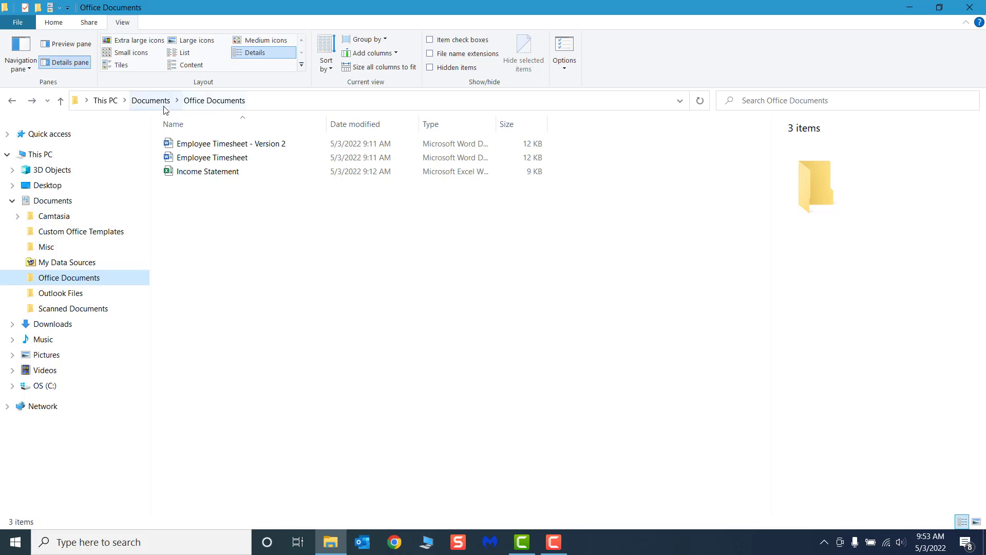
left_click(67, 103)
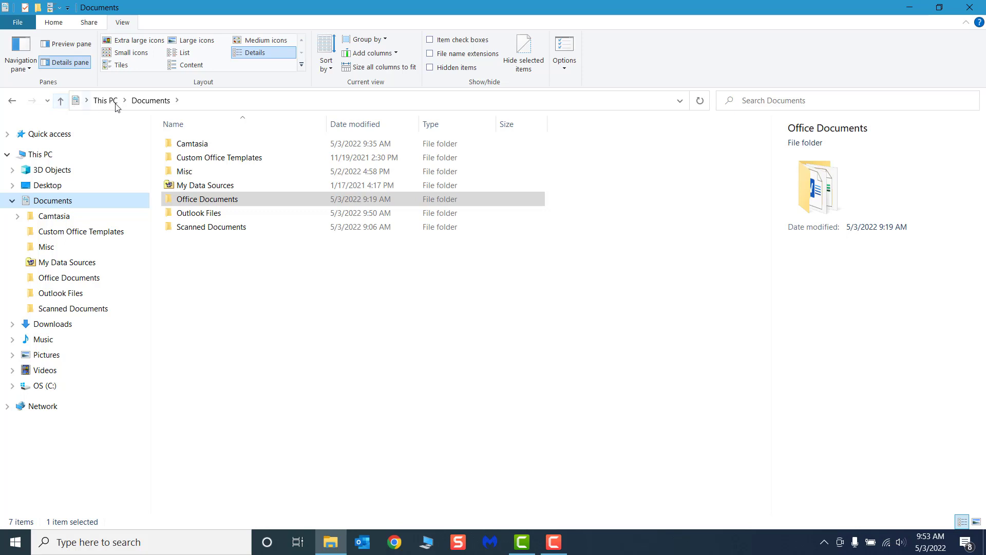
Step: Select Scanned Documents, start and cancel a search, collapse Documents, and open This PC
key("Down")
key("Down")
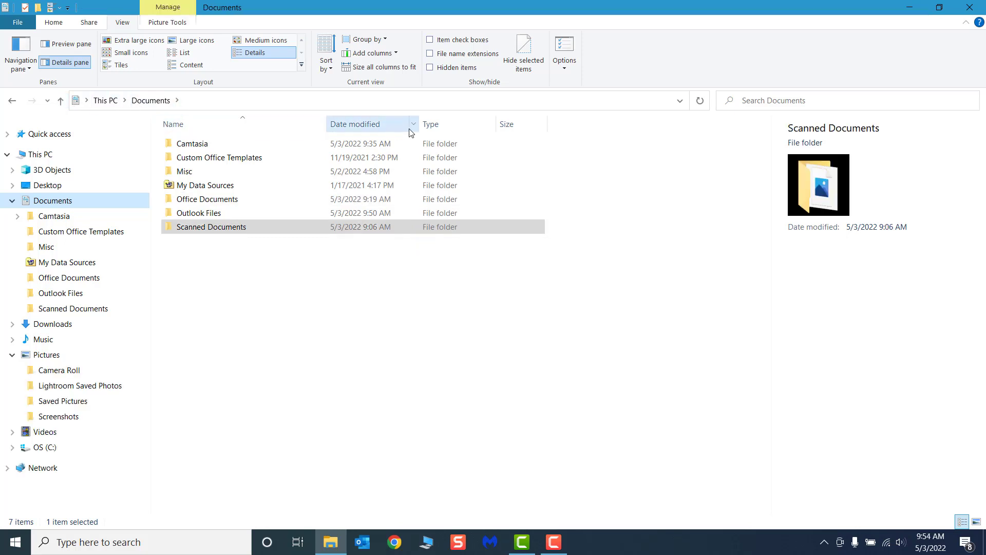
left_click(796, 102)
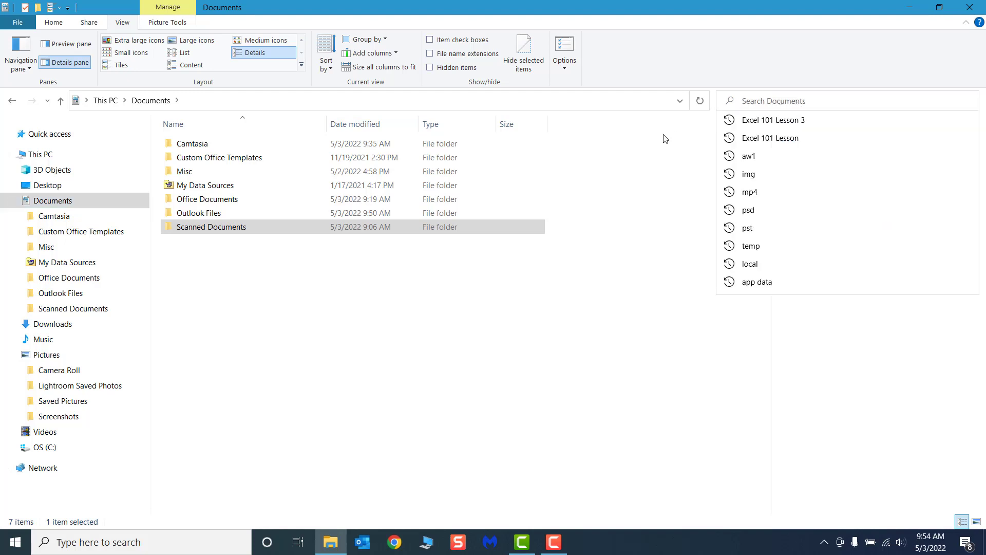
left_click(641, 151)
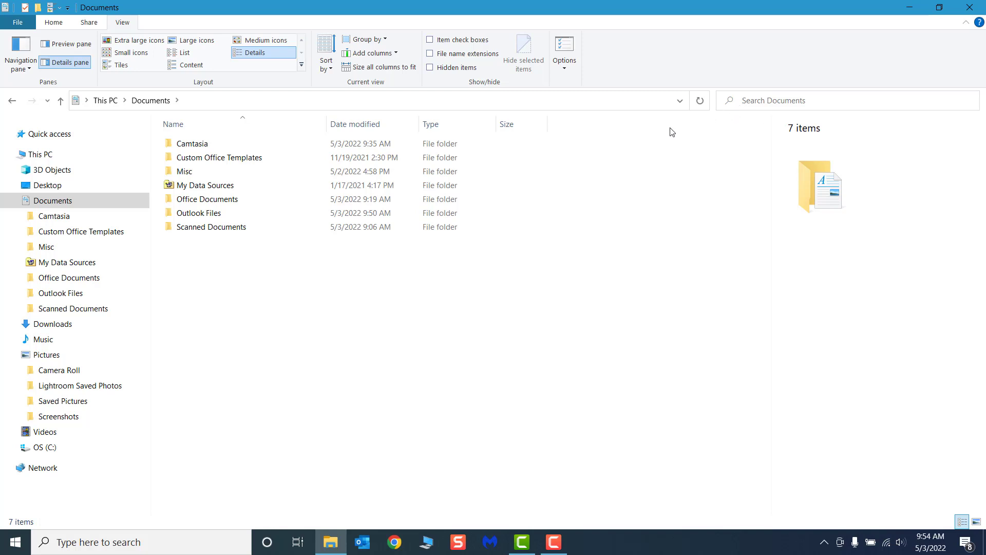
left_click(13, 201)
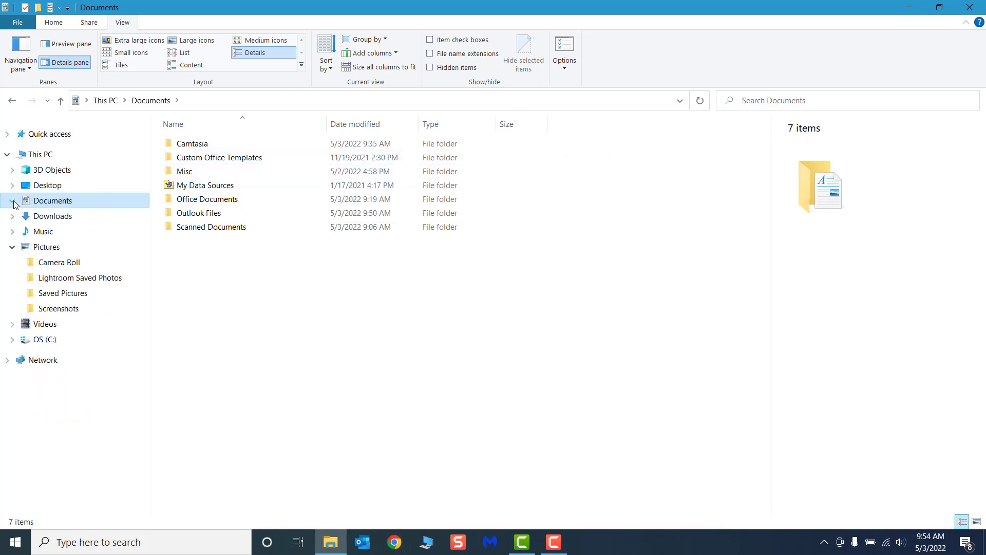
left_click(41, 154)
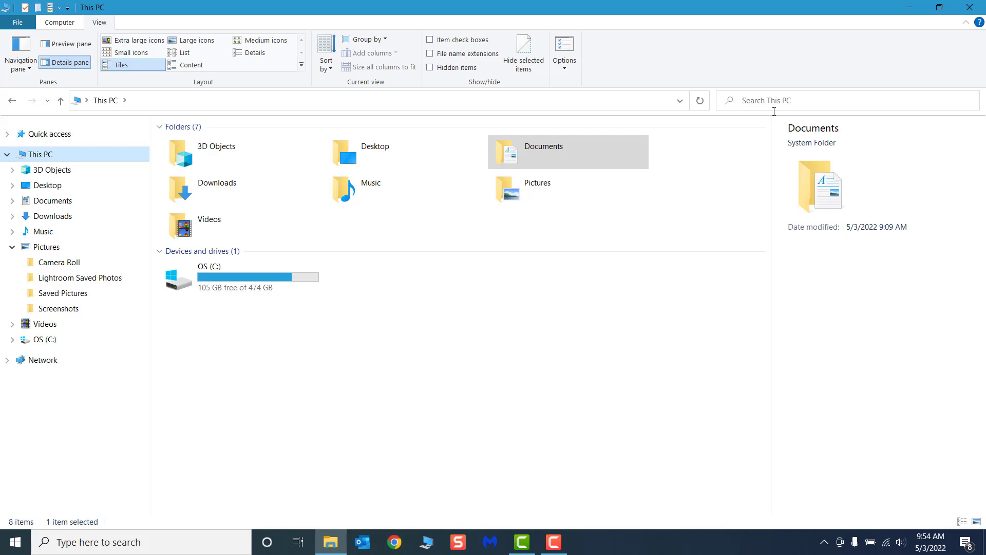
Step: Collapse Pictures in the folder tree, go to Documents and open Office Documents
left_click(12, 247)
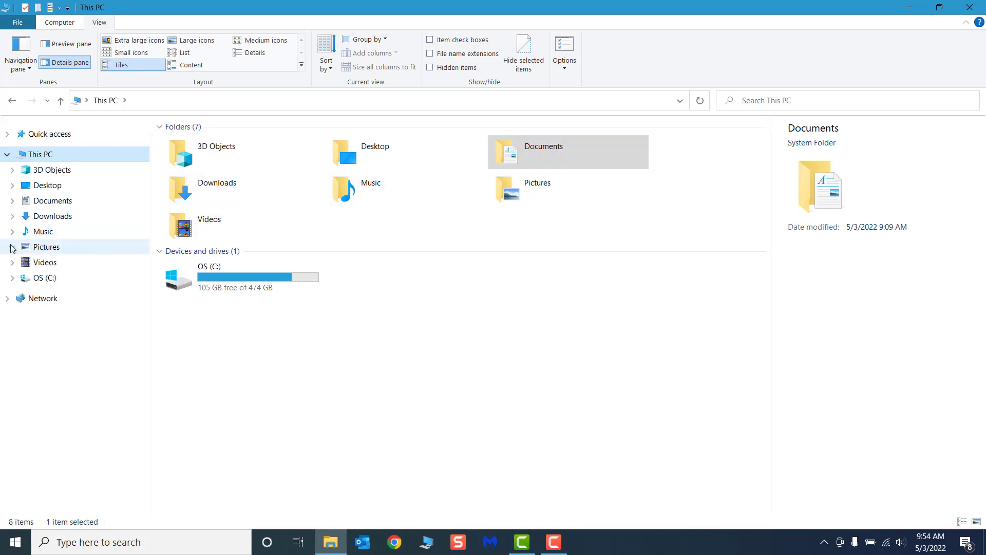
left_click(80, 204)
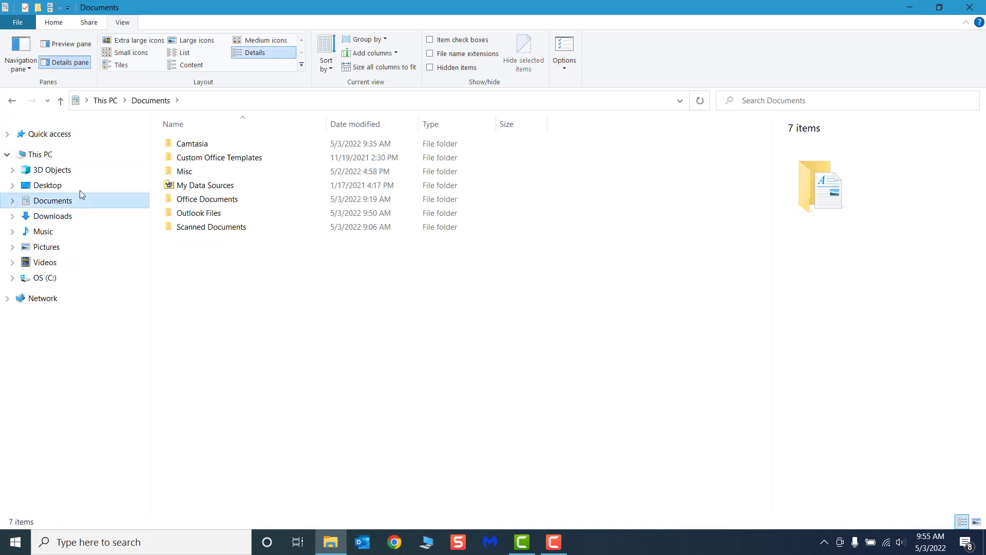
left_click(53, 22)
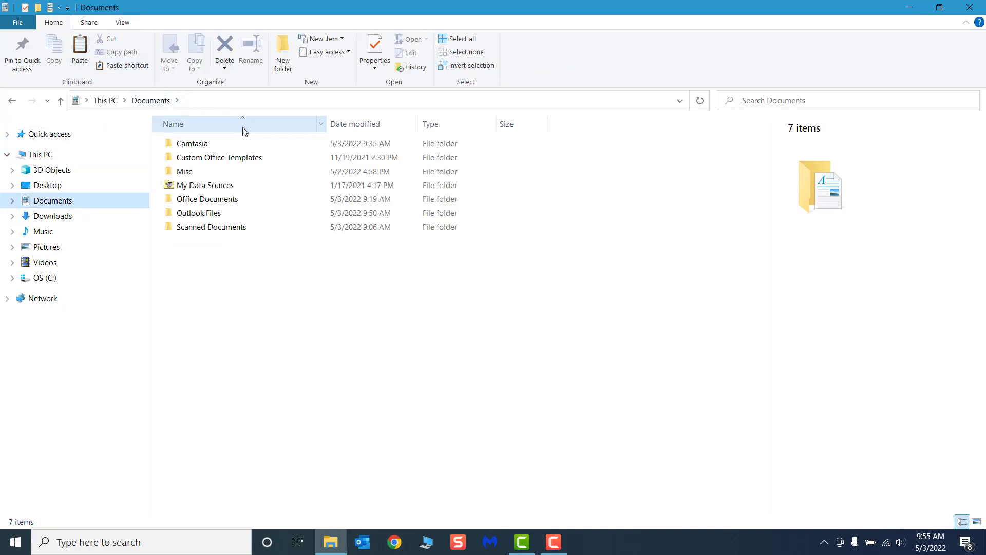
double_click(246, 204)
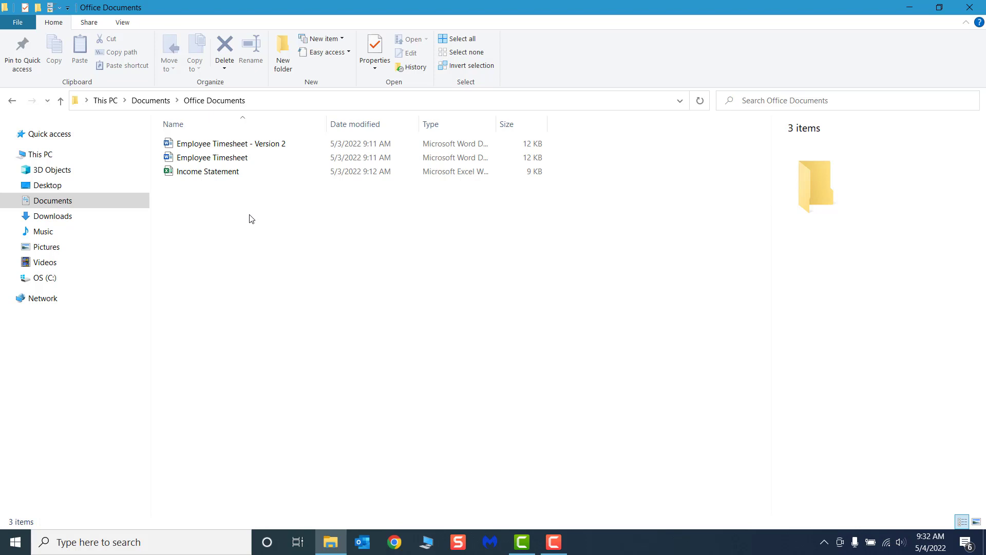
Step: Cut the Income Statement workbook for moving, then cancel the pending cut
left_click(257, 175)
key("ctrl+x")
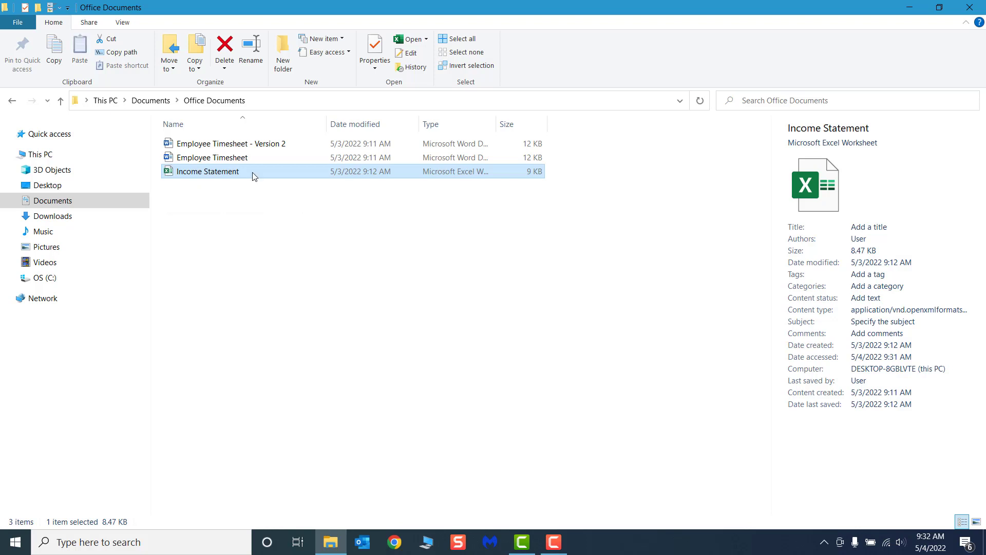
left_click(115, 46)
key("Escape")
left_click(297, 148)
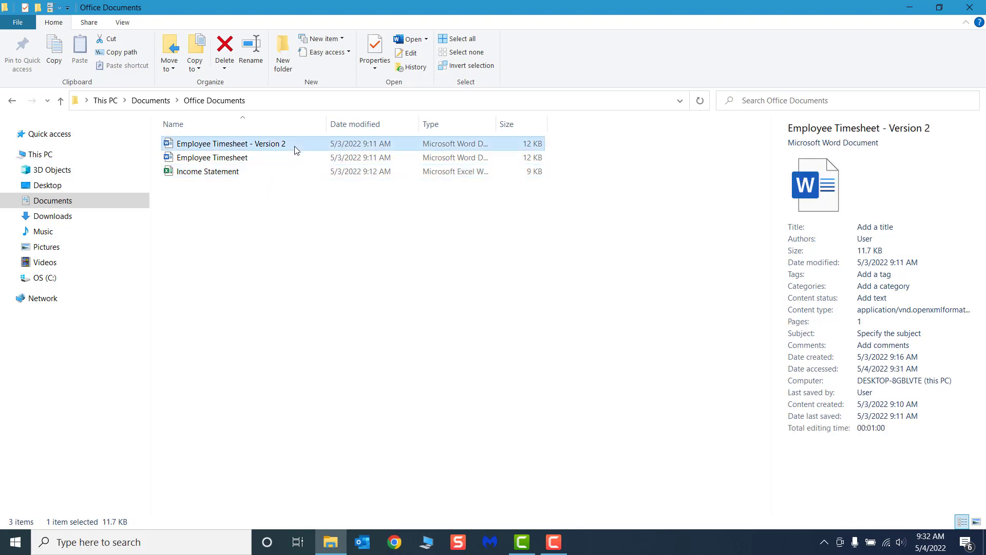
left_click(270, 177, "shift")
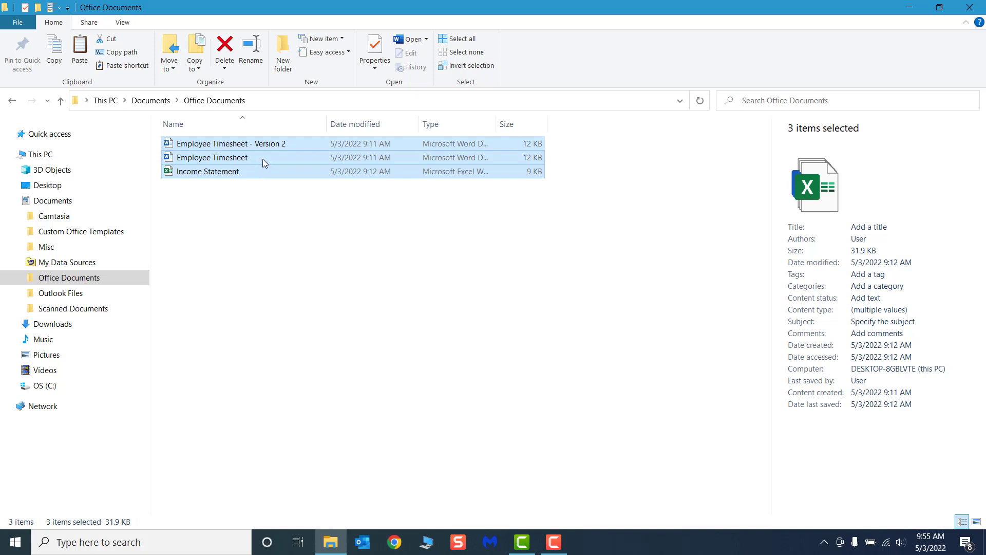
left_click(264, 145)
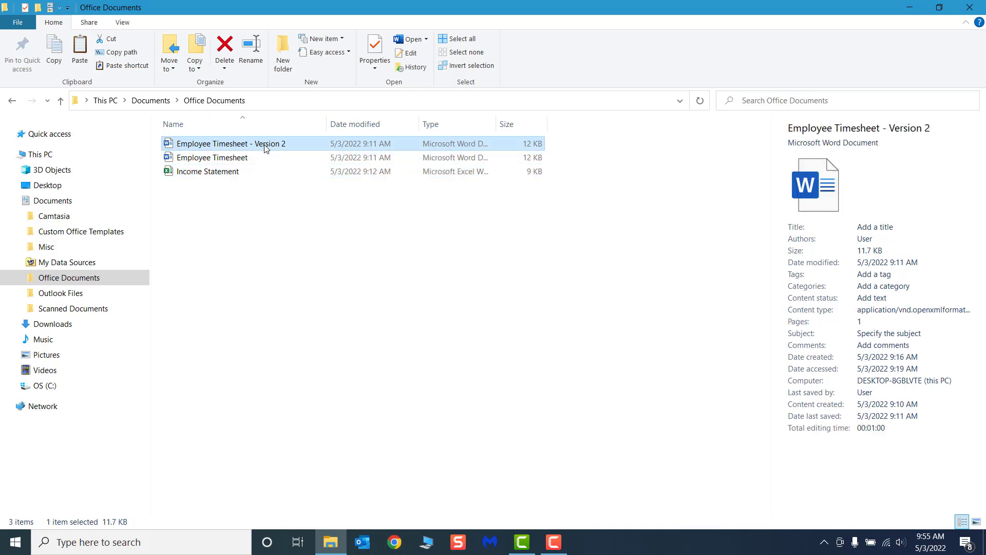
left_click(266, 177, "shift")
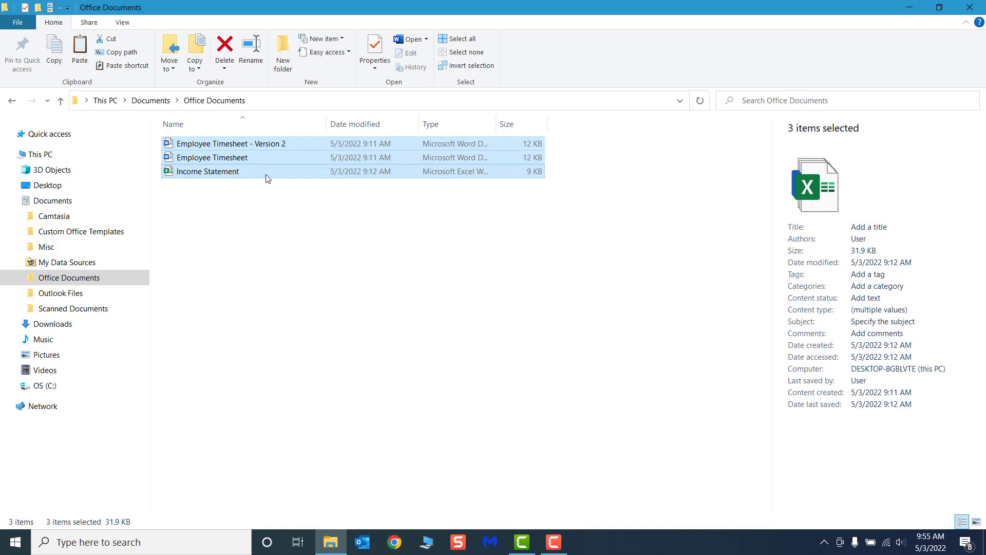
left_click(271, 192)
left_click(269, 173)
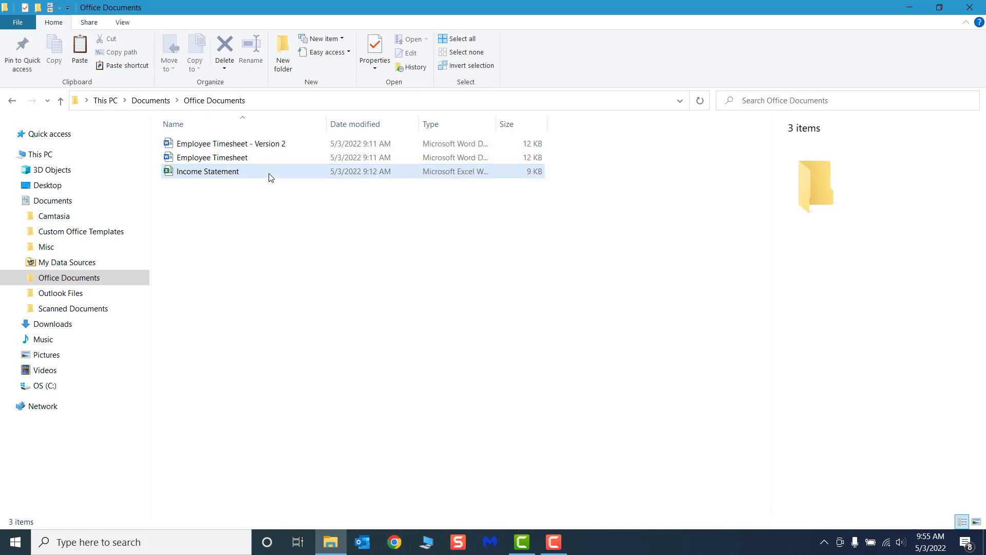
left_click(271, 144, "ctrl")
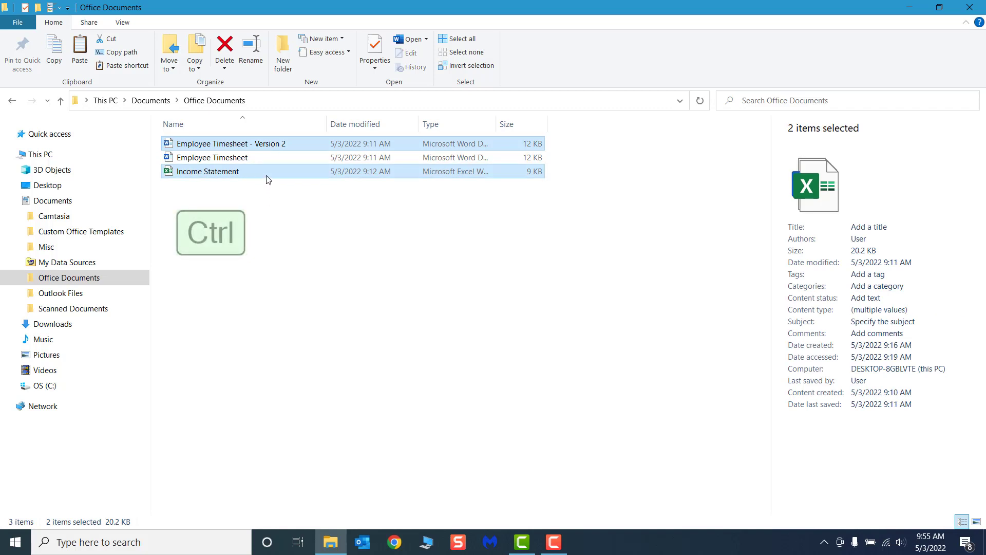
left_click(267, 175, "ctrl")
left_click(269, 149, "ctrl")
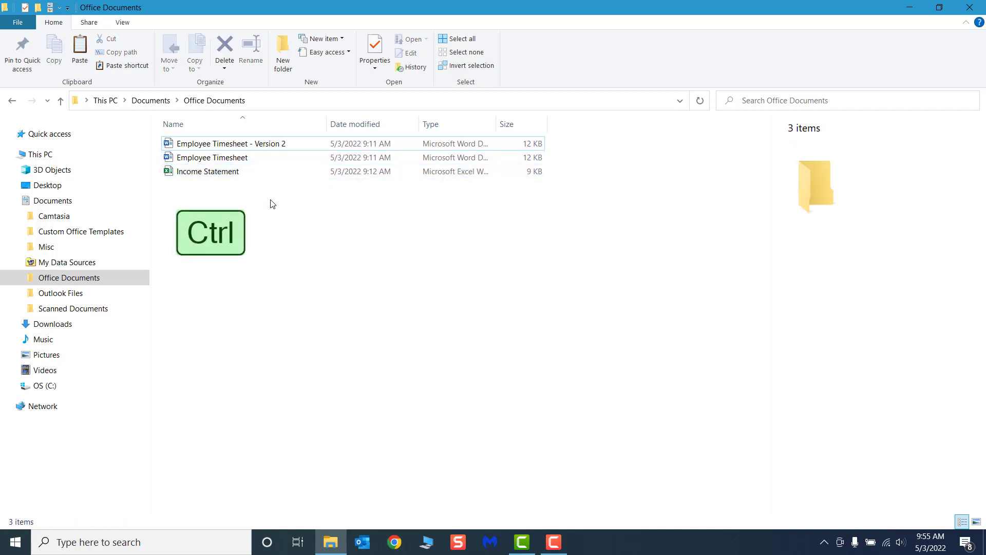
left_click_drag(416, 216, 296, 155)
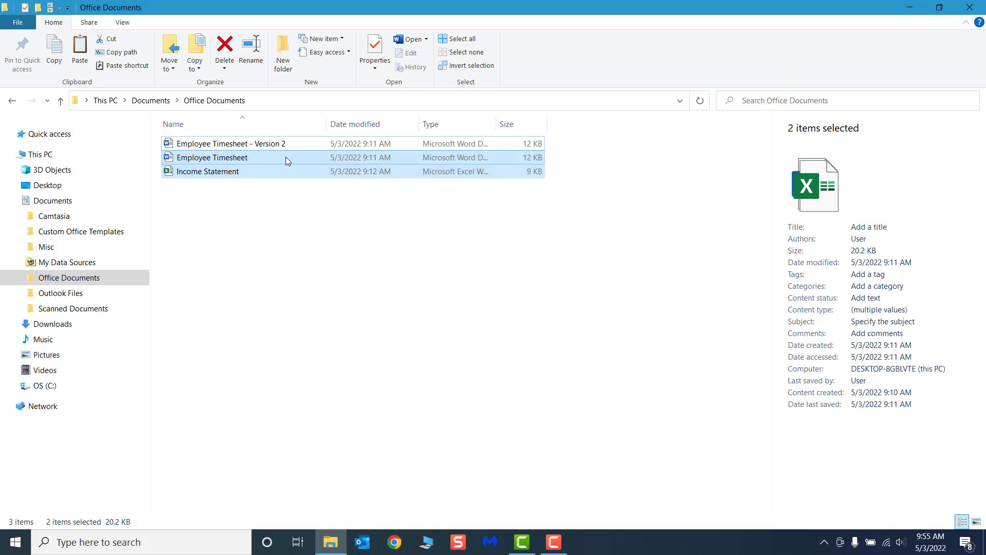
left_click_drag(286, 156, 67, 361)
key("Escape")
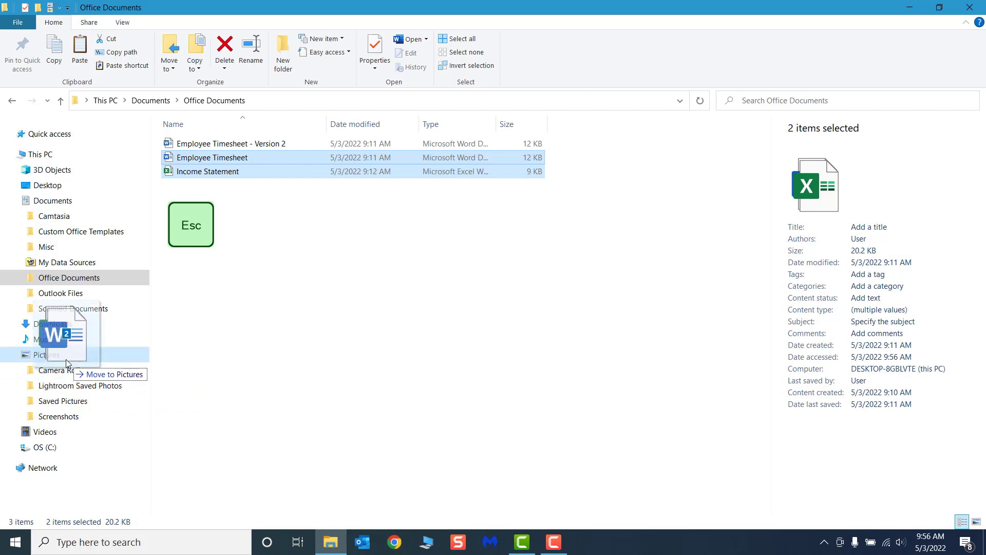
key("Escape")
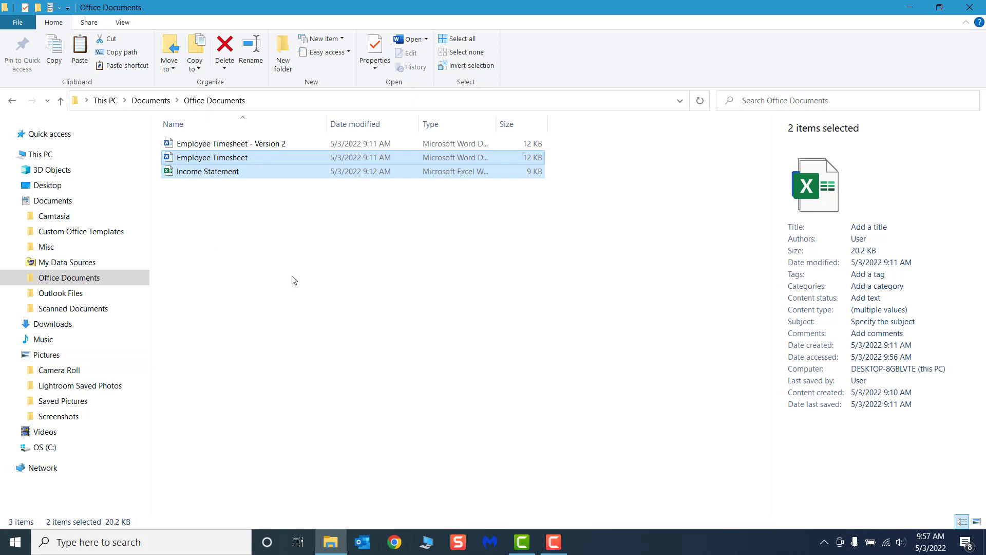
Step: Clear the selection, collapse the folder tree, and reopen Documents > Office Documents
left_click(305, 205)
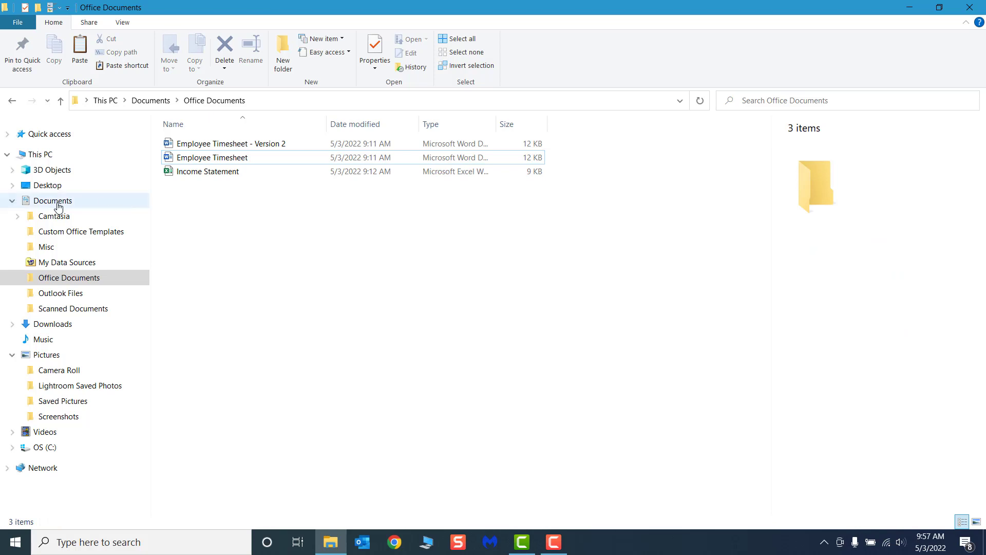
left_click(15, 204)
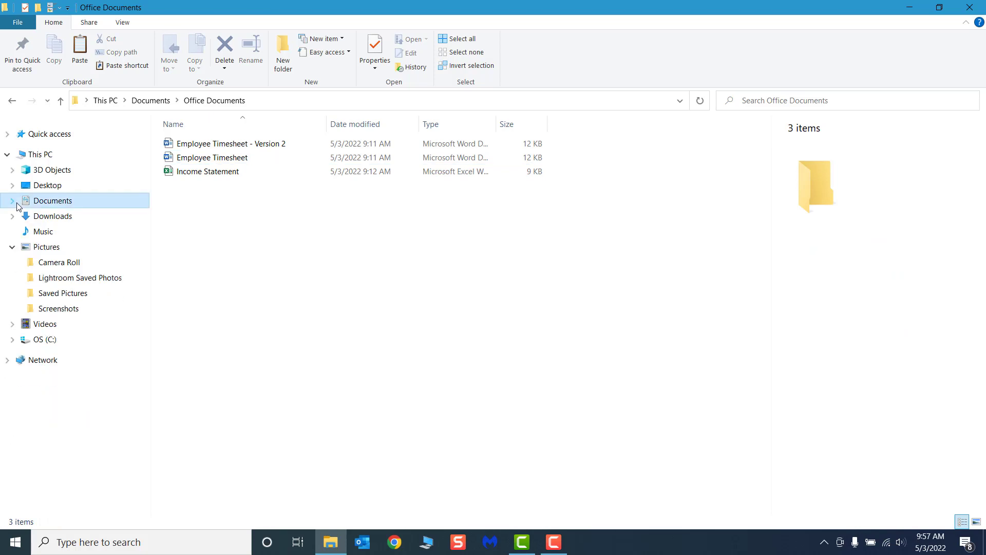
left_click(13, 248)
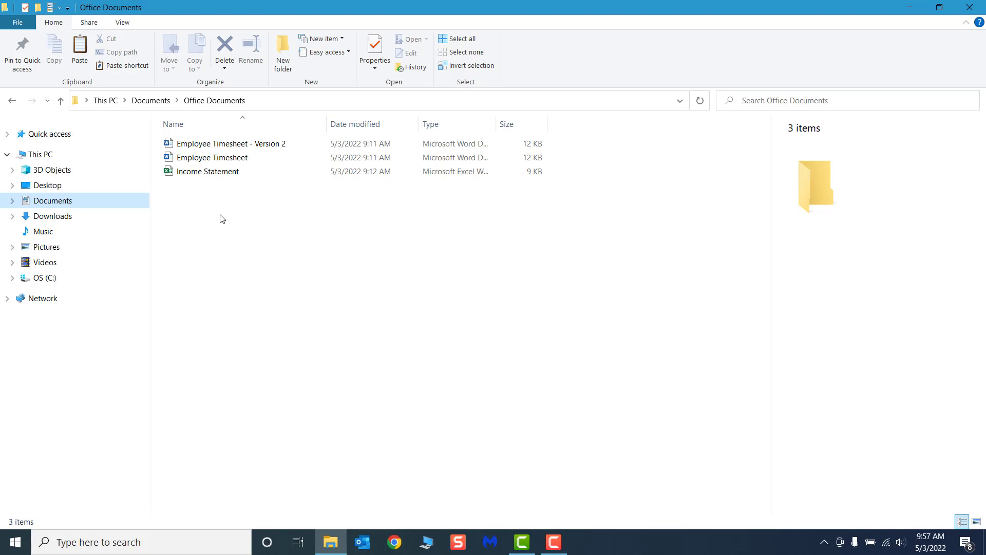
left_click(104, 161)
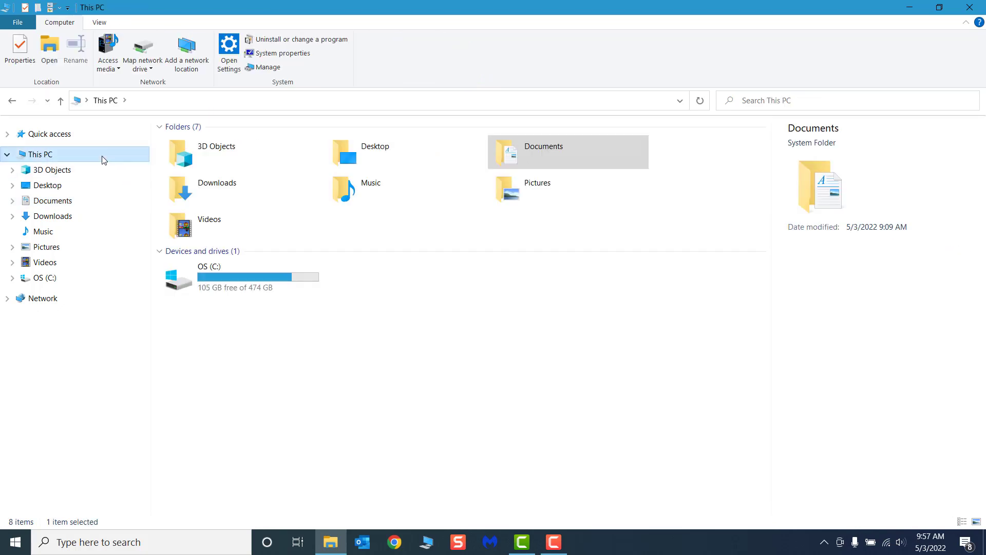
left_click(101, 200)
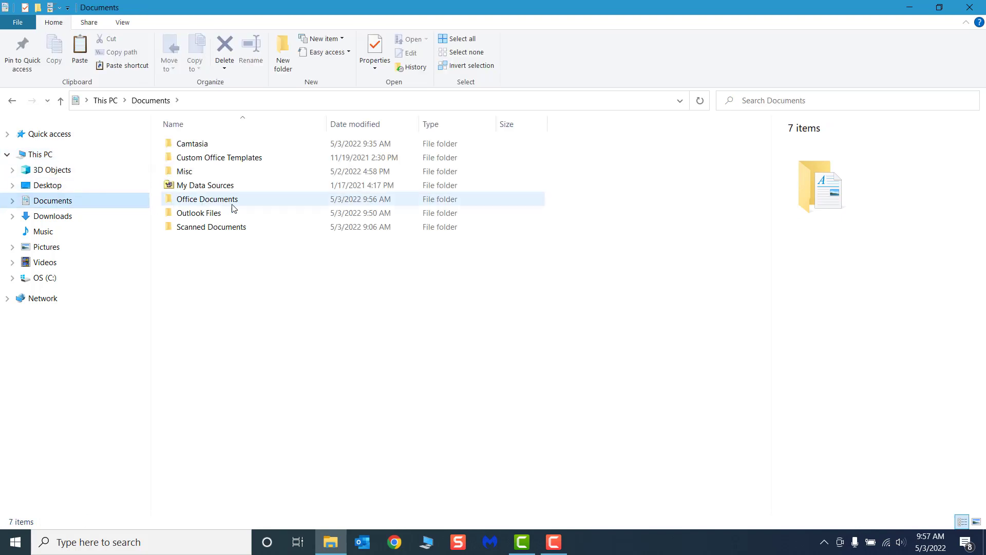
left_click(264, 207)
double_click(264, 206)
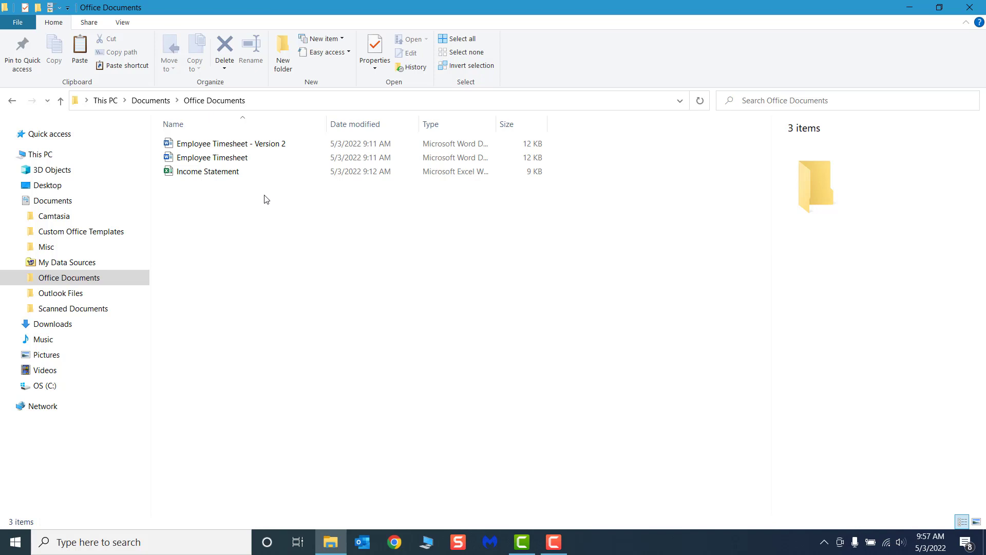
Step: Copy Employee Timesheet and paste it back into Office Documents as a duplicate
left_click(297, 192)
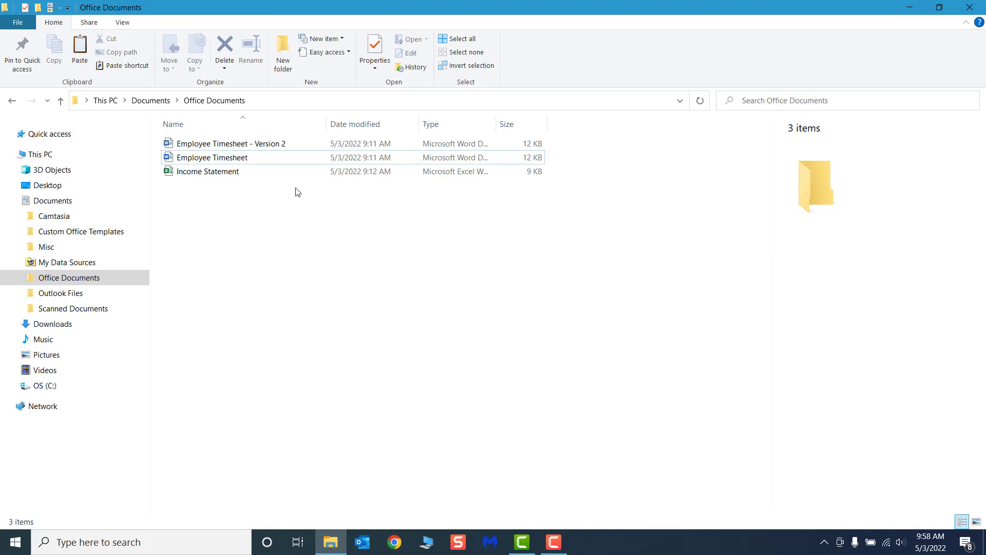
left_click(279, 163)
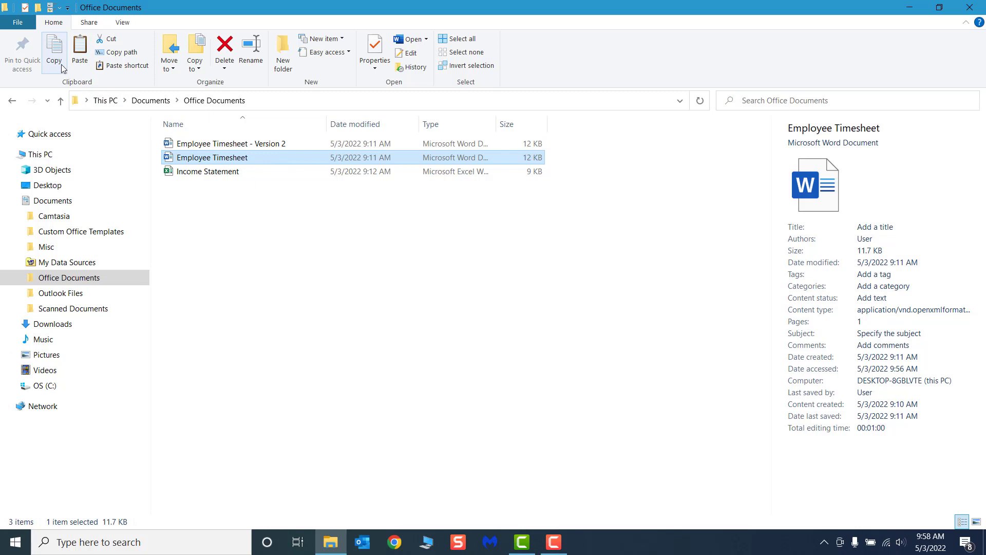
key("ctrl+c")
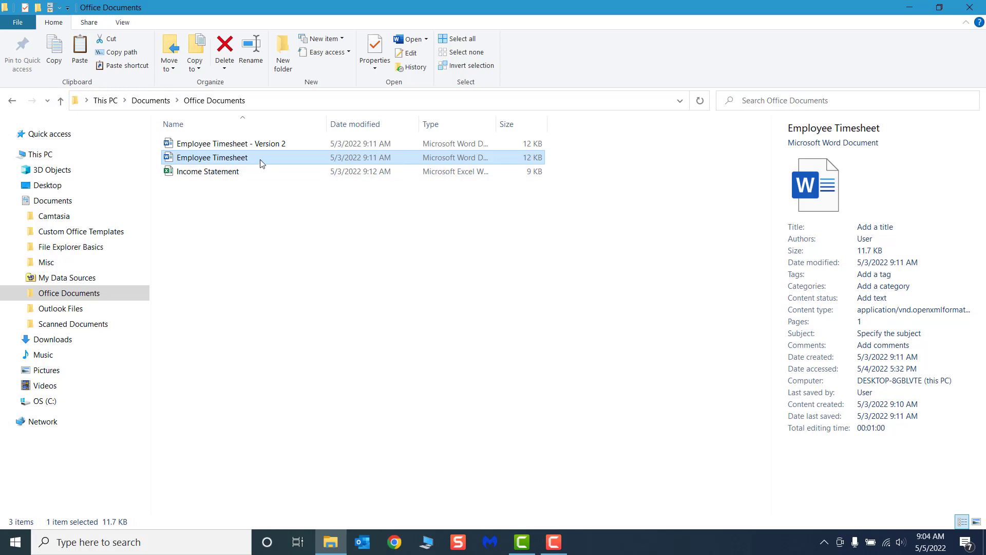
right_click(267, 164)
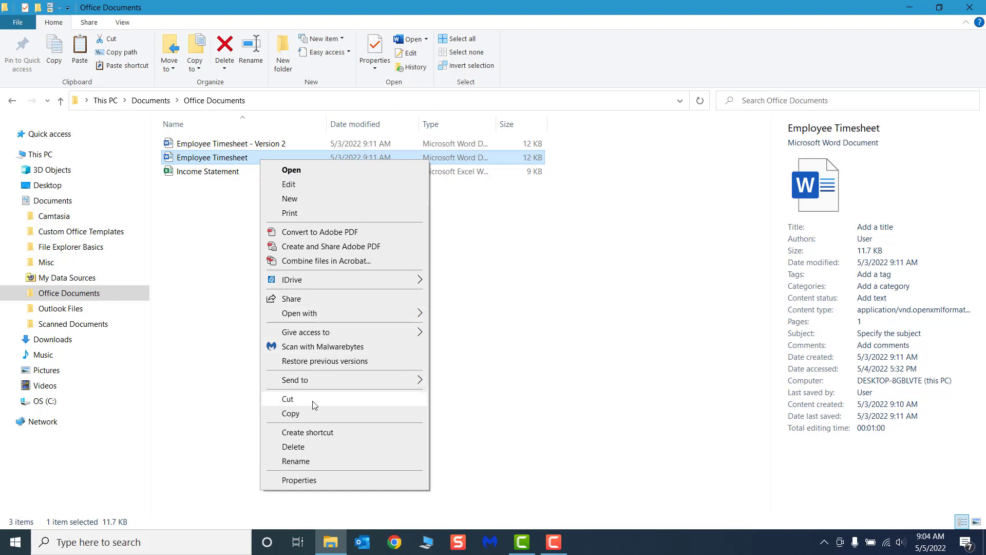
left_click(239, 183)
right_click(238, 183)
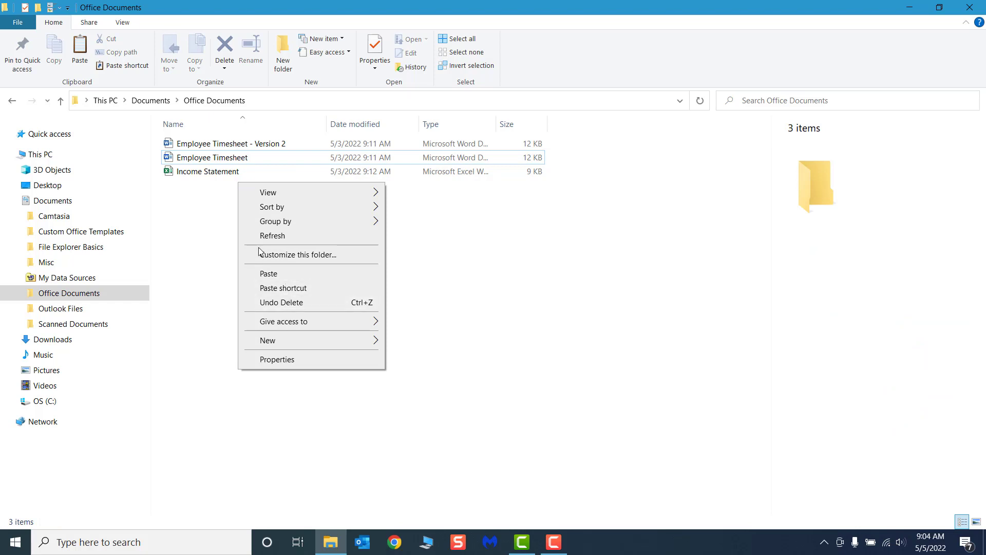
left_click(216, 198)
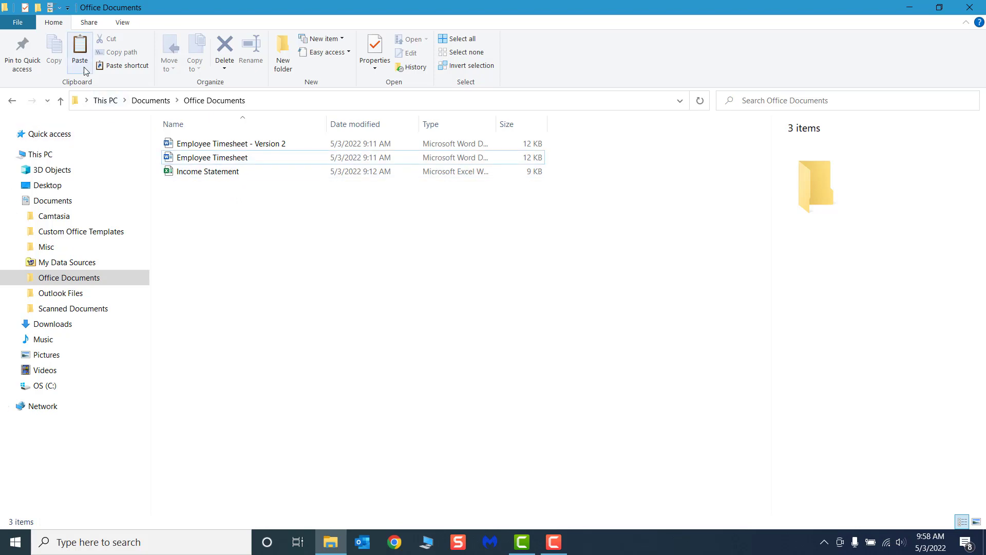
left_click(79, 57)
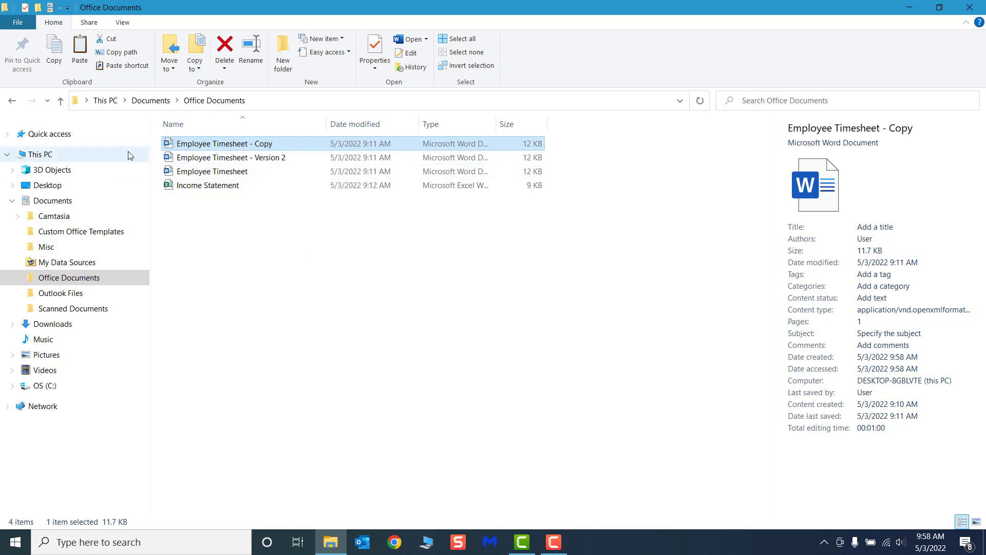
Step: In Documents, paste then delete a stray Employee Timesheet, undo, and reopen Office Documents
left_click(61, 102)
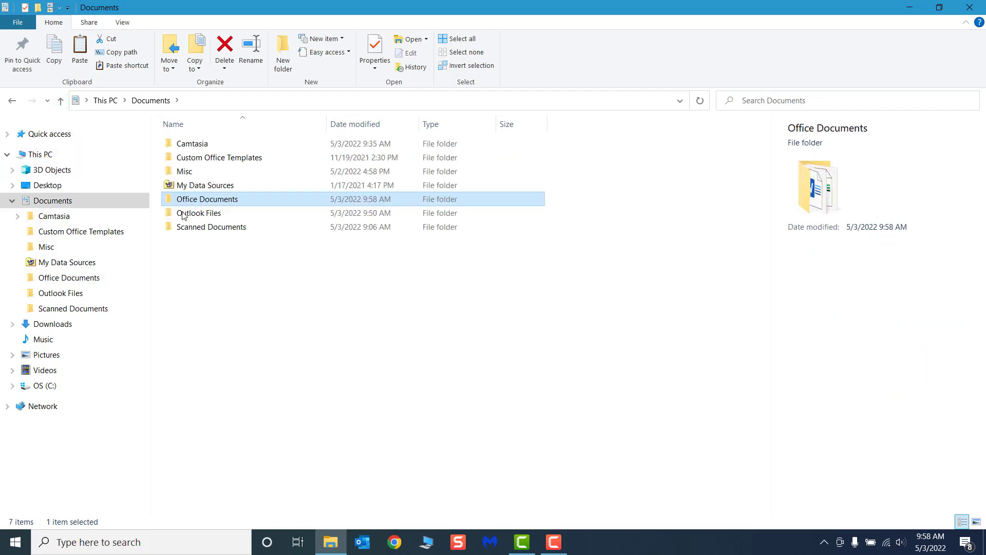
left_click(213, 245)
key("ctrl+v")
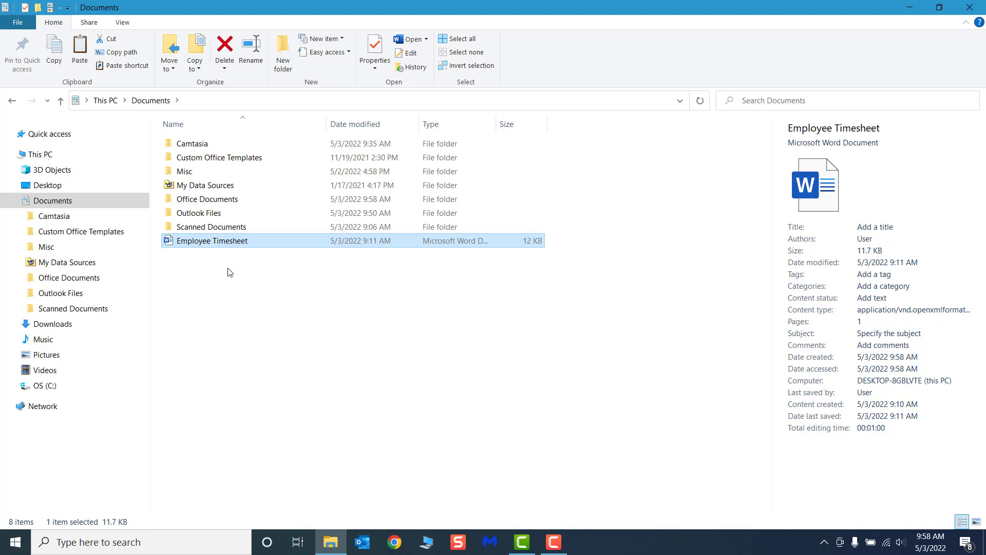
key("Delete")
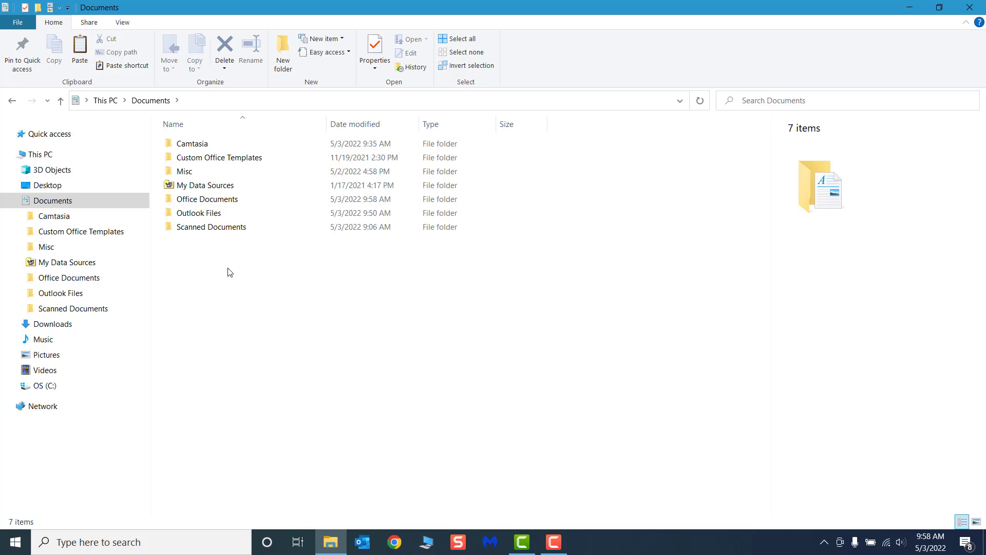
key("ctrl+z")
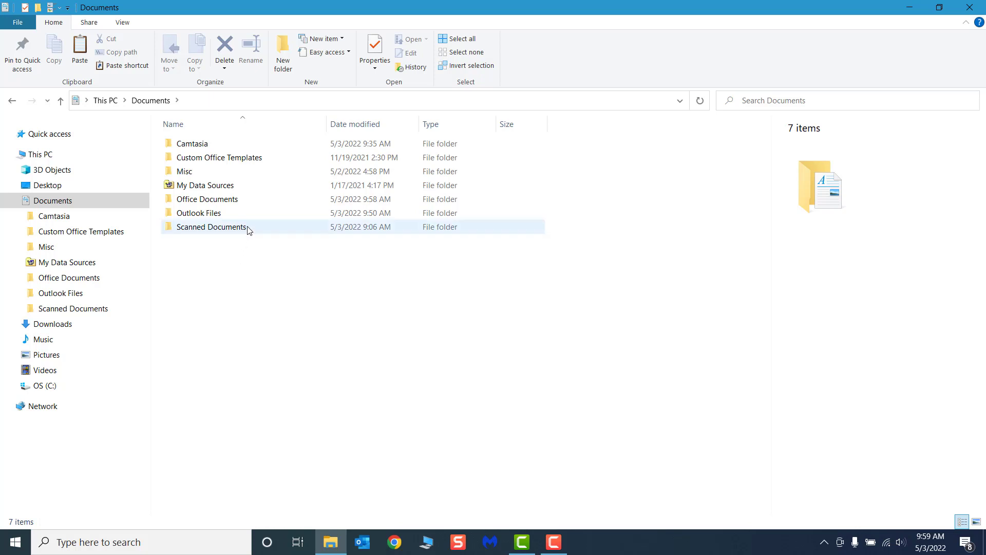
double_click(251, 200)
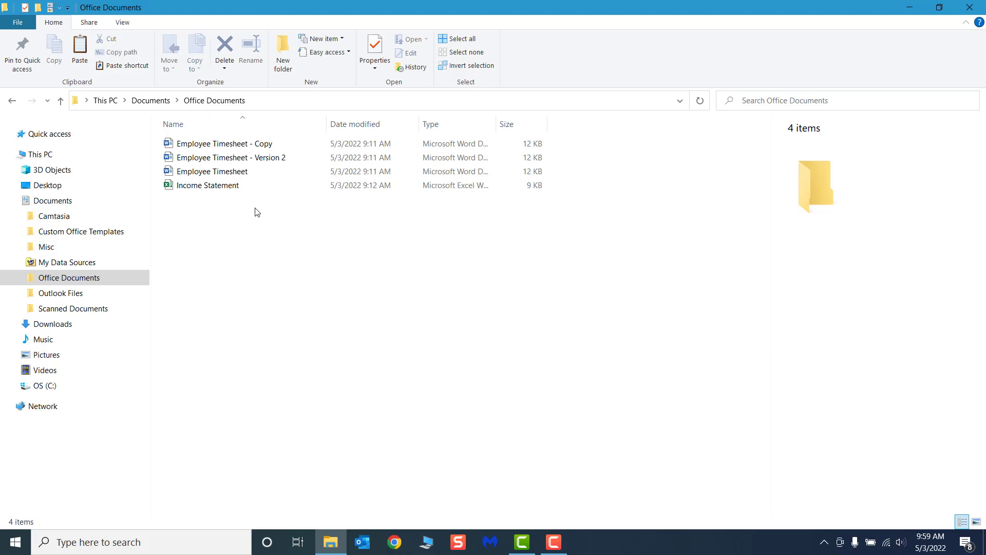
Step: Back in Documents, create a new folder named 'Word Documents'
left_click(163, 103)
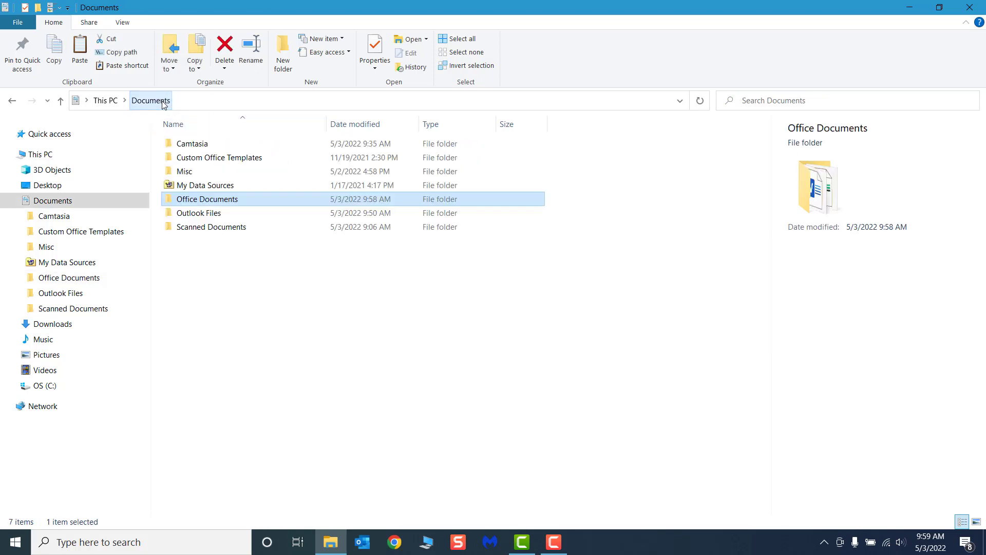
left_click(222, 244)
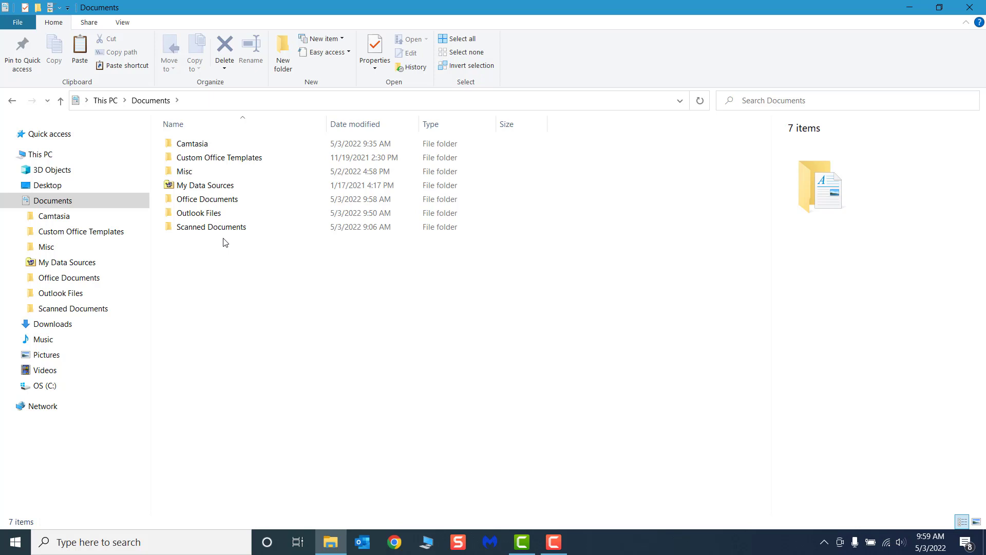
left_click(286, 65)
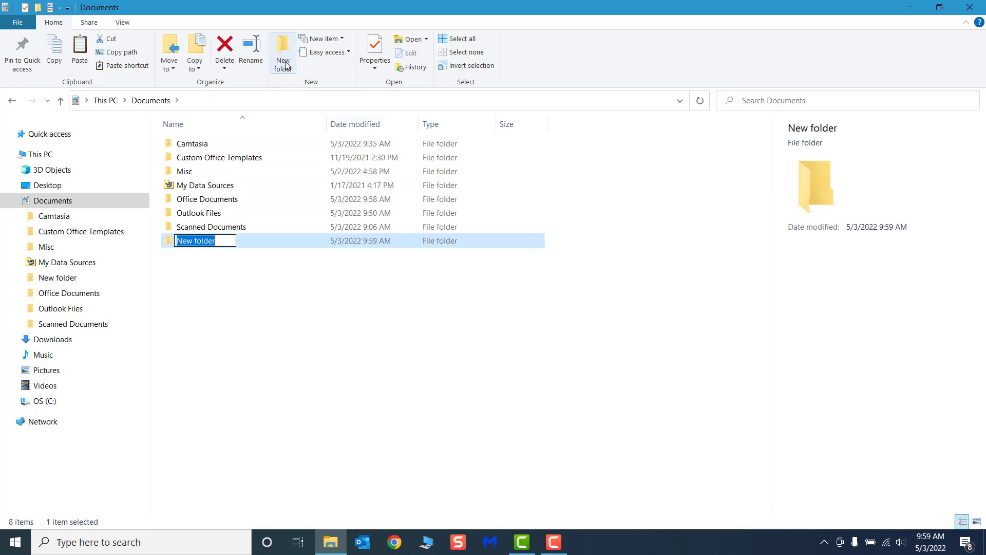
type("Word Documents")
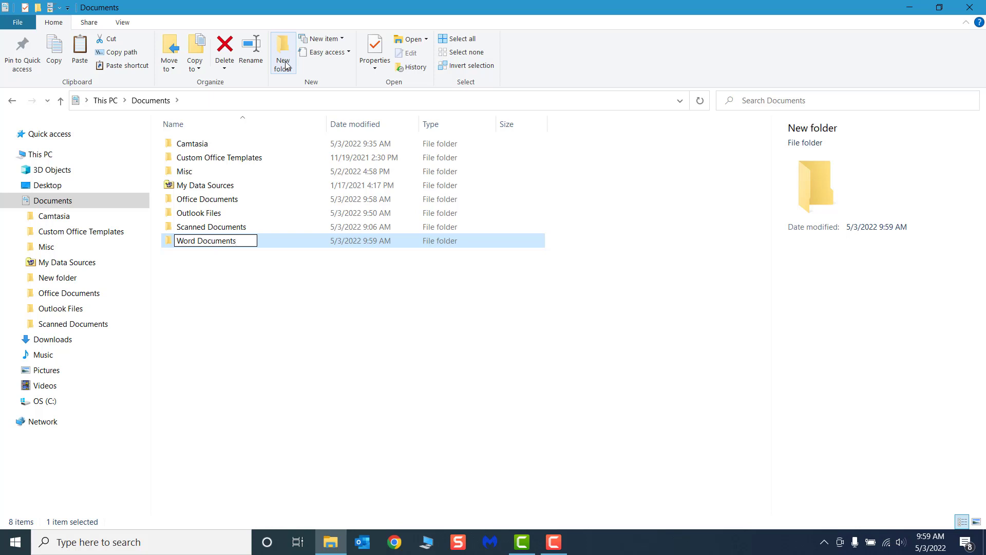
key("Return")
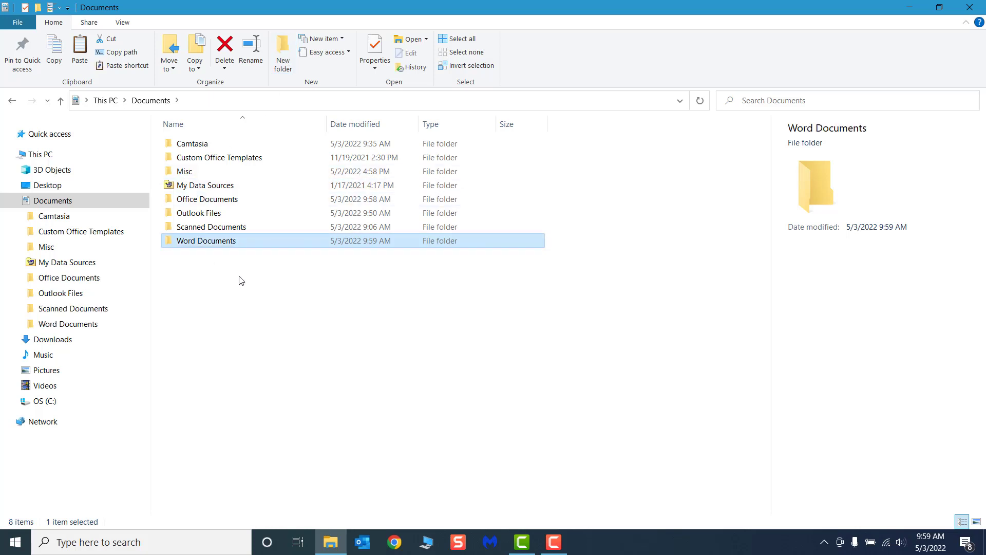
Step: Create a second new folder named 'Excel Documents' from the right-click menu
right_click(240, 281)
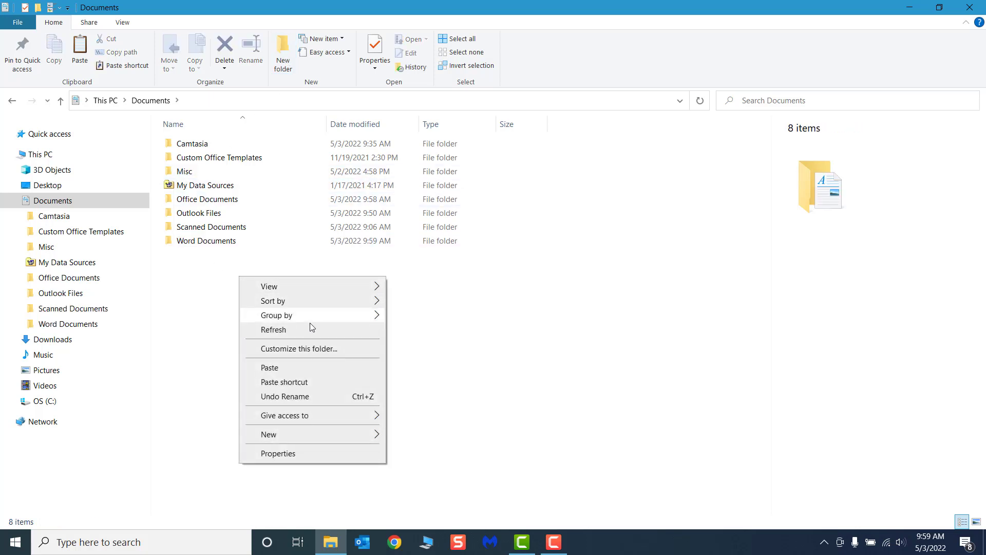
mouse_move(327, 435)
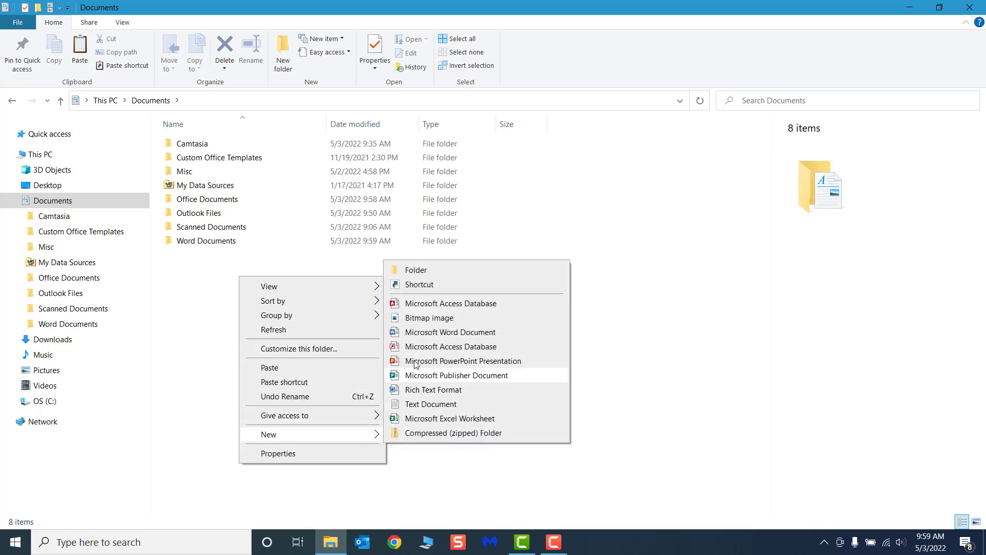
left_click(434, 278)
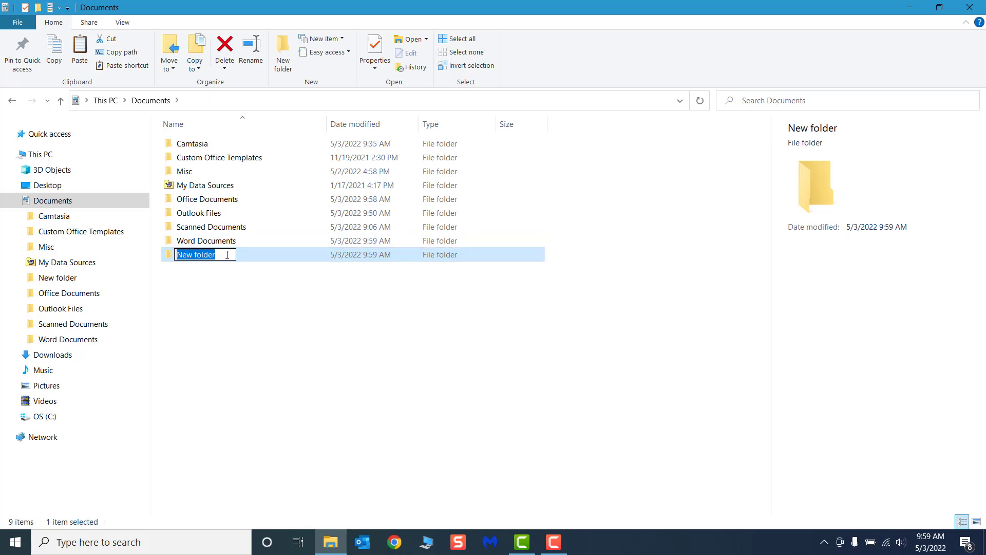
type("Excel Do")
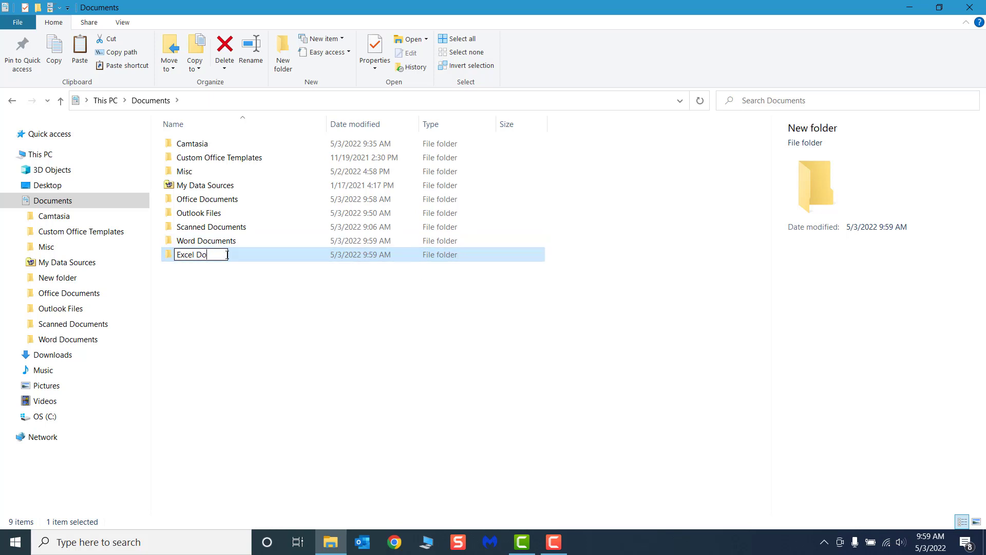
type("cuments")
left_click(239, 298)
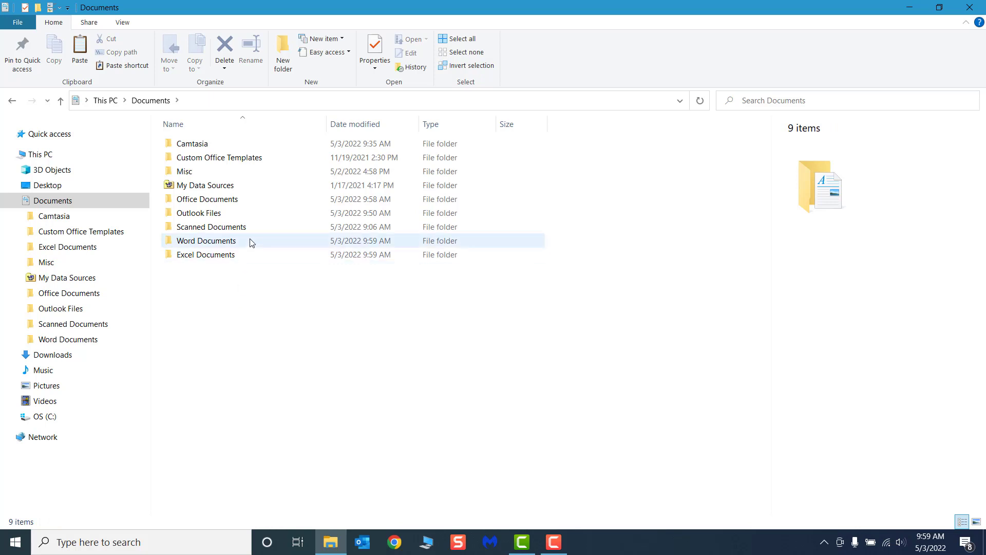
Step: Cut Income Statement from Office Documents and paste it into the Excel Documents folder
double_click(255, 200)
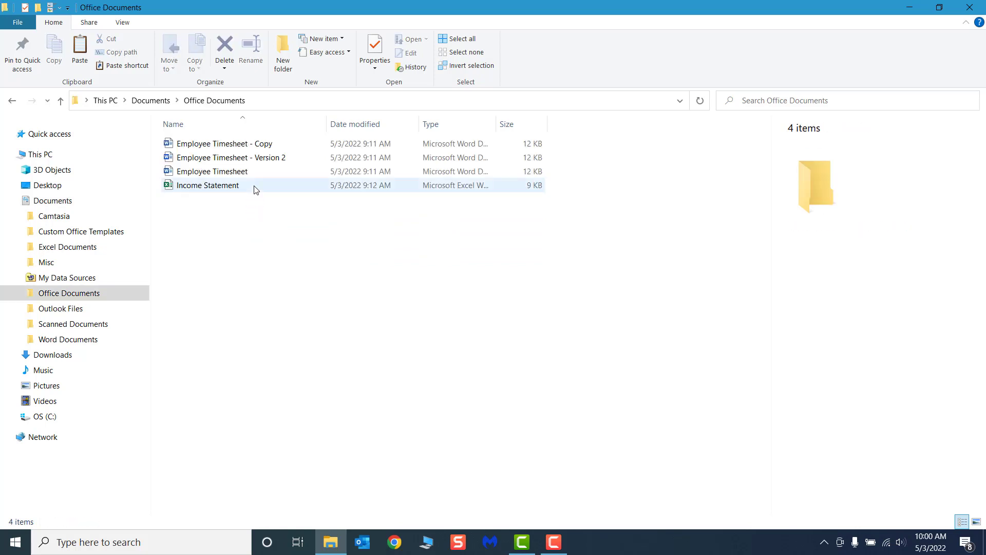
left_click(254, 188)
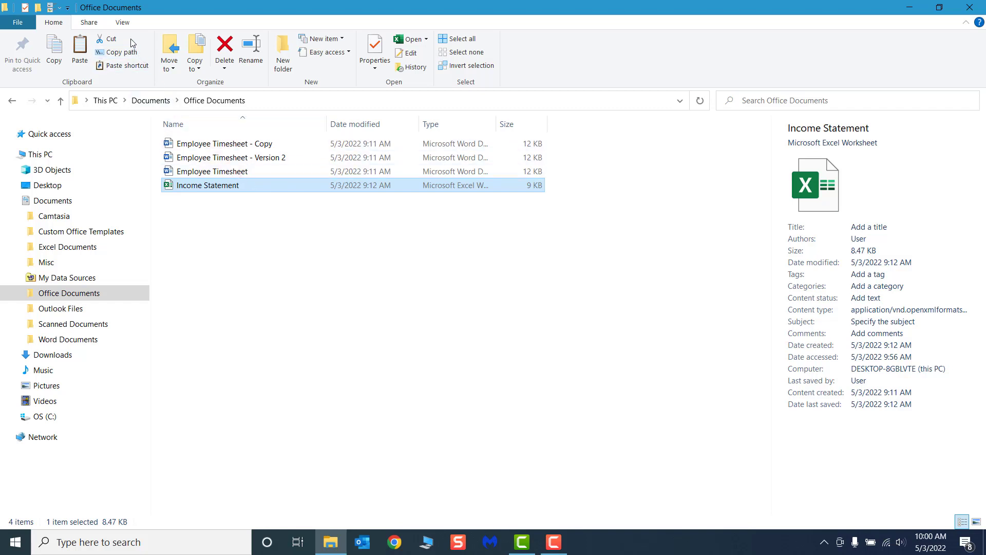
key("ctrl+x")
key("Escape")
key("ctrl+x")
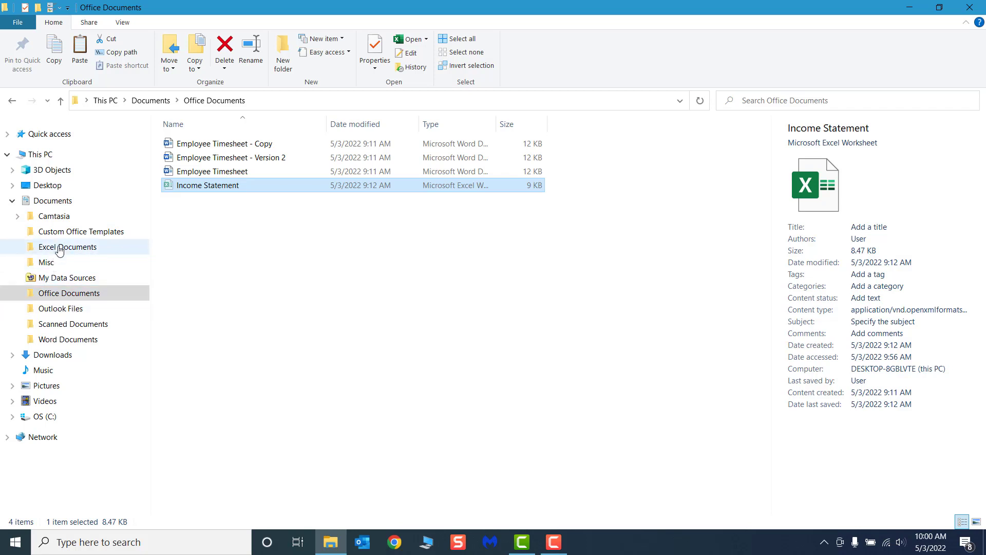
left_click(79, 249)
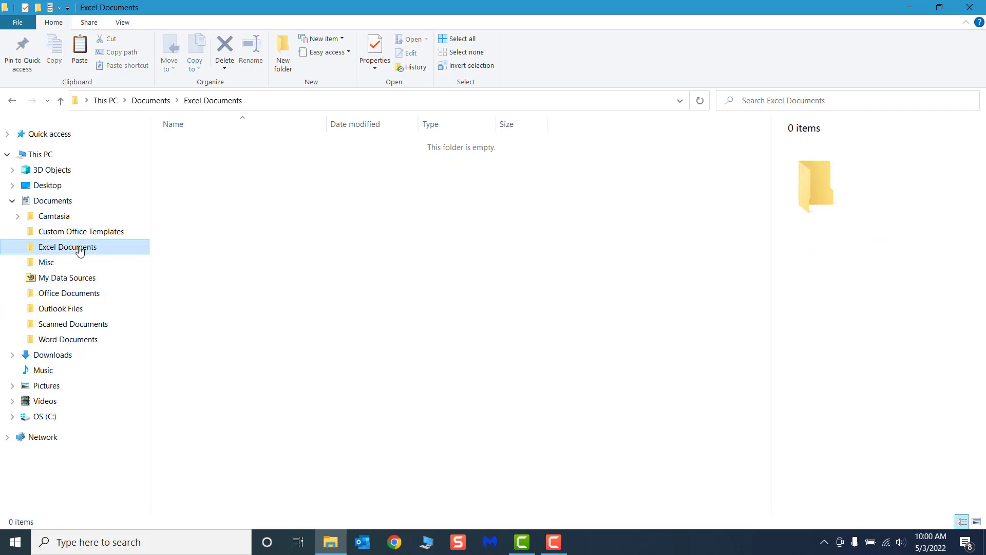
key("ctrl+v")
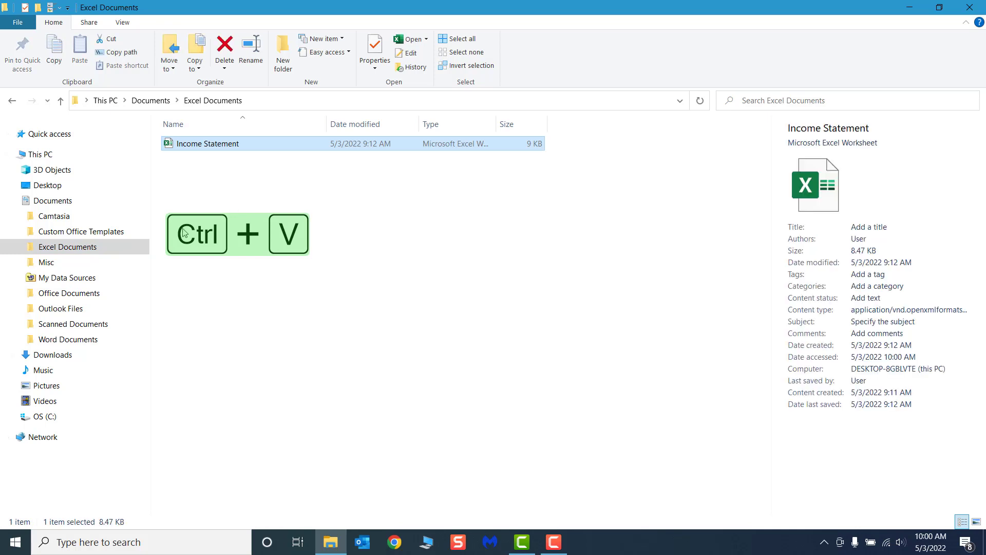
Step: Select the three Employee Timesheet files and drag them onto Word Documents, then open it
left_click(106, 294)
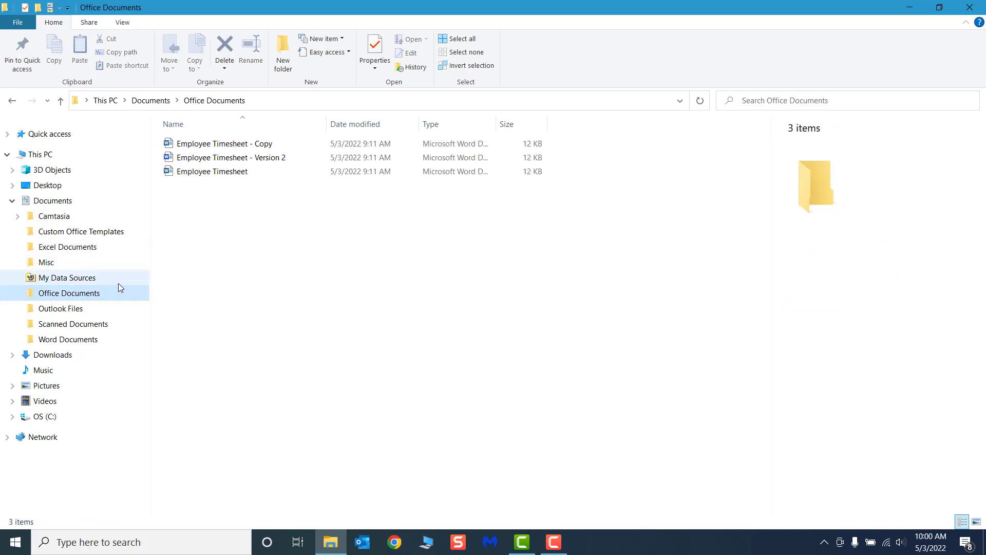
left_click(248, 172)
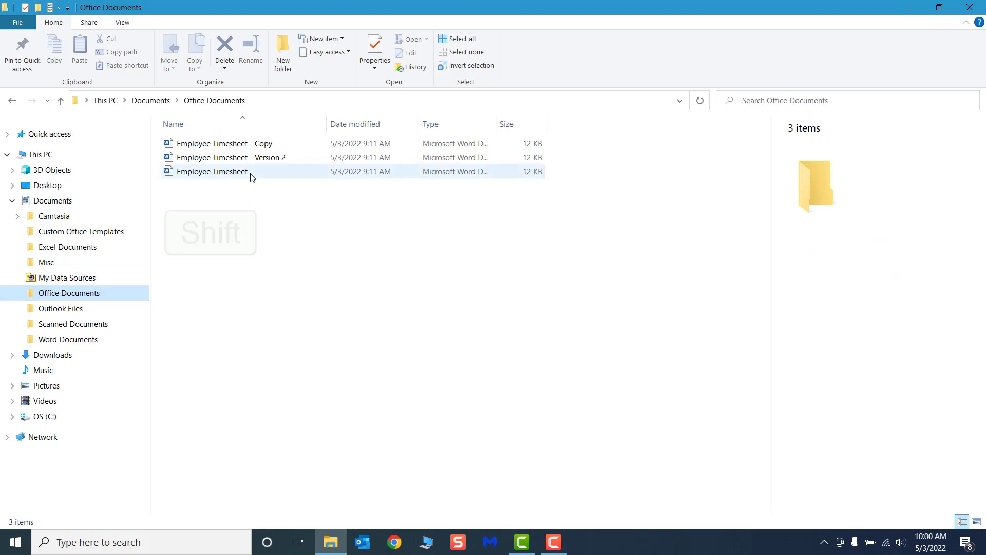
left_click(256, 147, "shift")
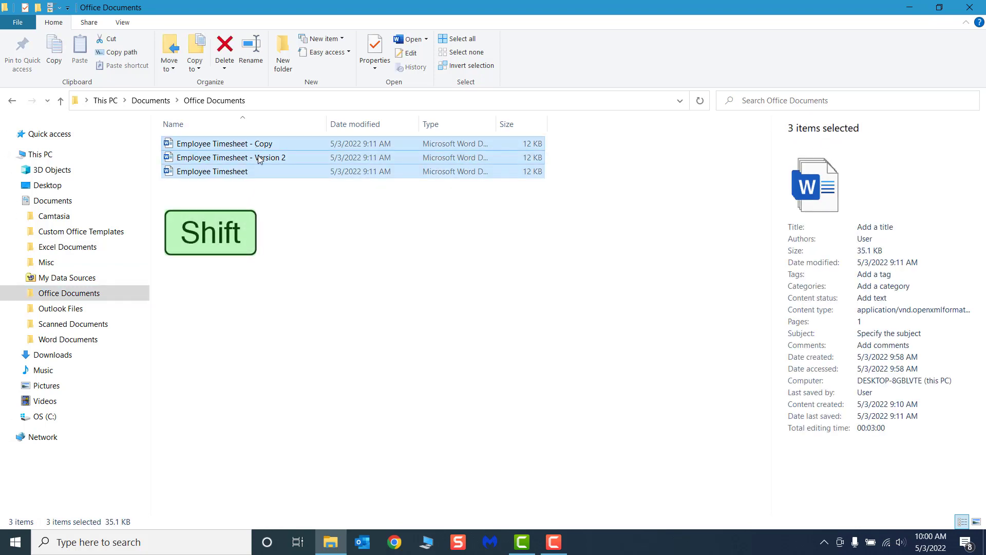
left_click_drag(259, 163, 71, 344)
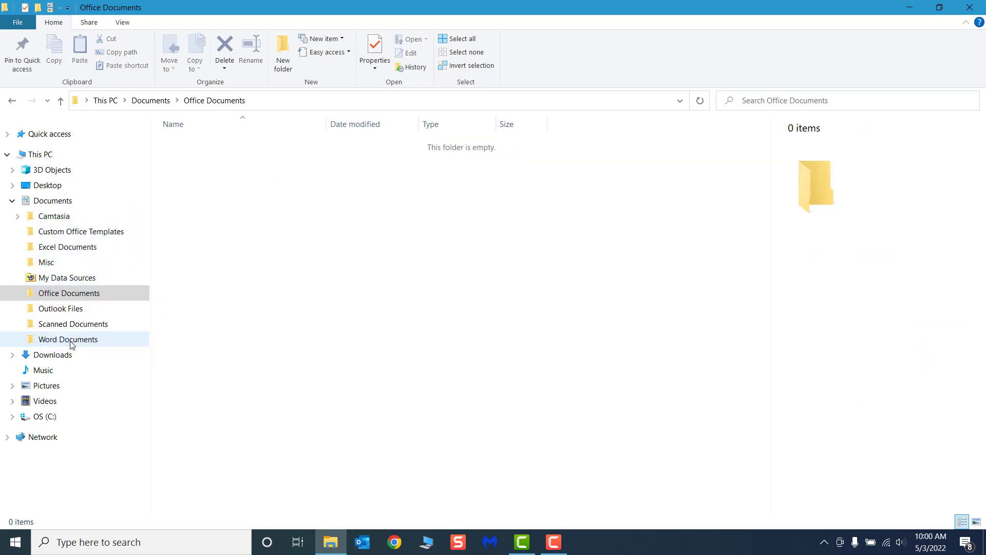
left_click(71, 344)
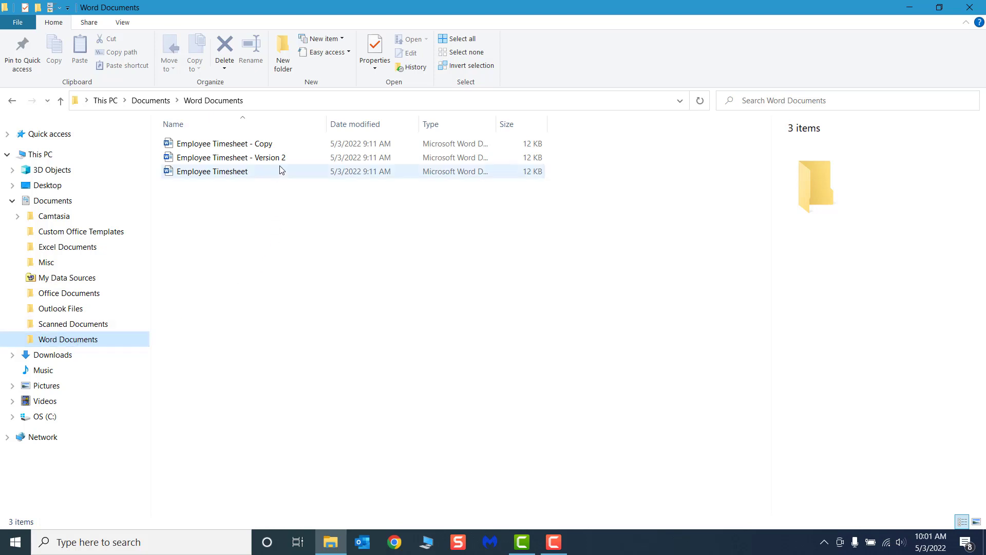
Step: Rename Employee Timesheet - Copy, replacing 'Copy' at the end with 'Version 3'
left_click(279, 150)
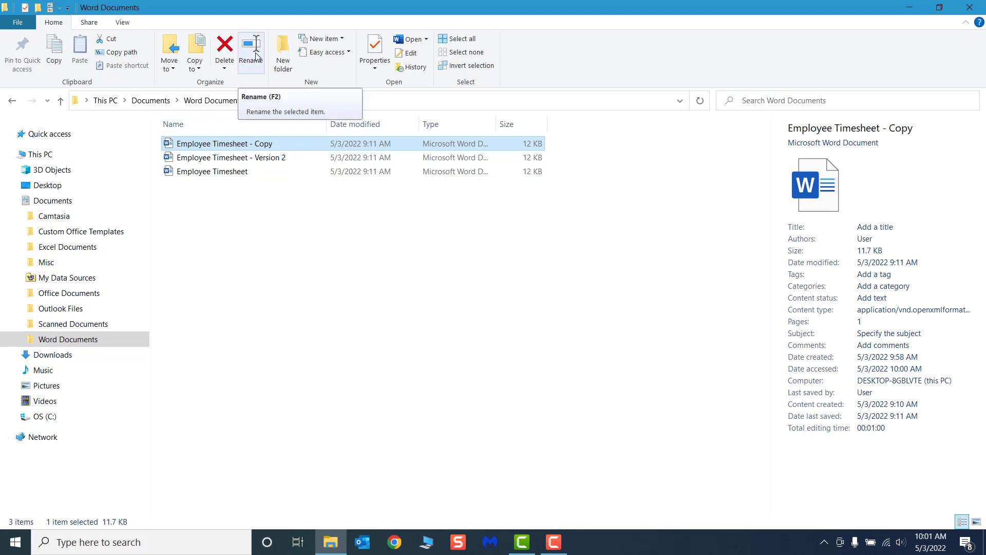
right_click(264, 144)
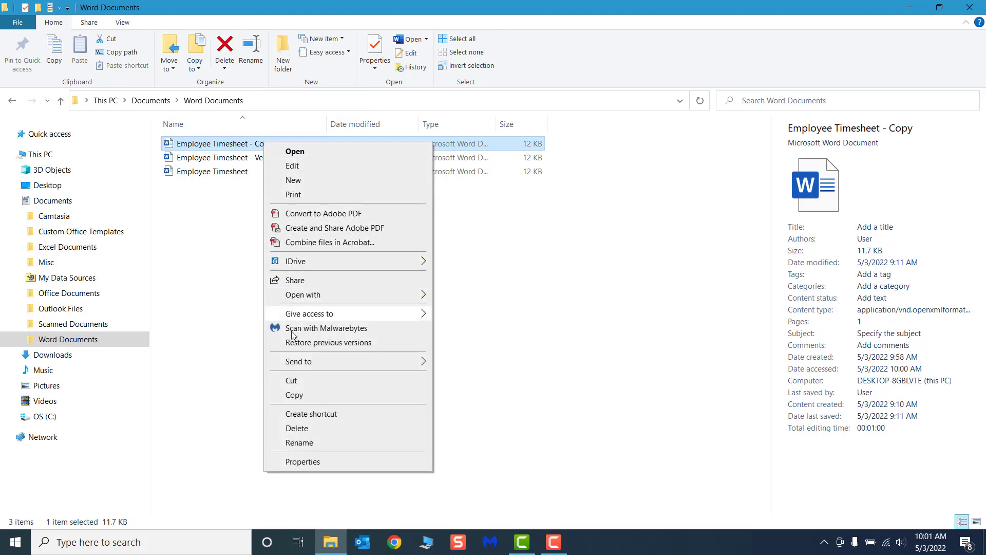
left_click(298, 442)
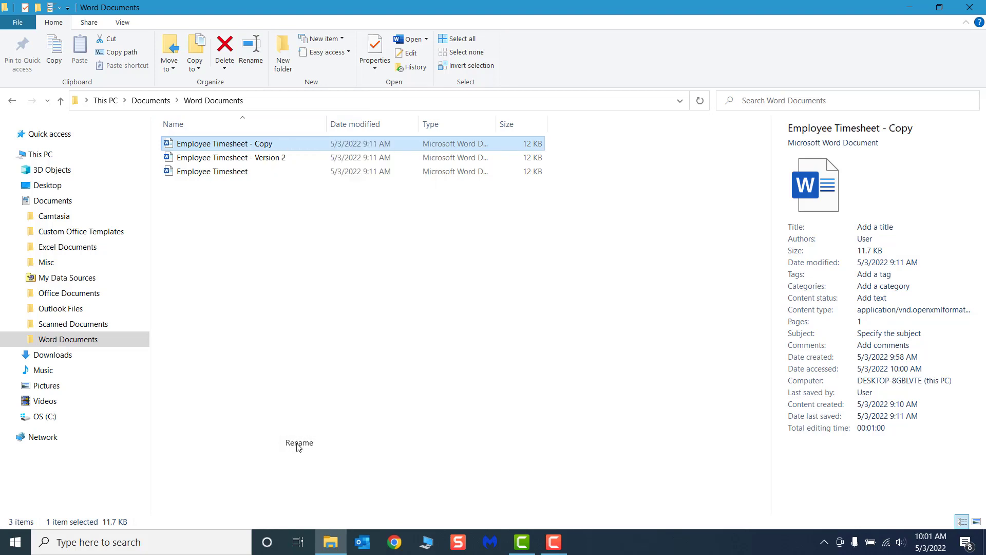
key("End")
key("BackSpace")
key("BackSpace")
key("BackSpace")
key("BackSpace")
type("Versi")
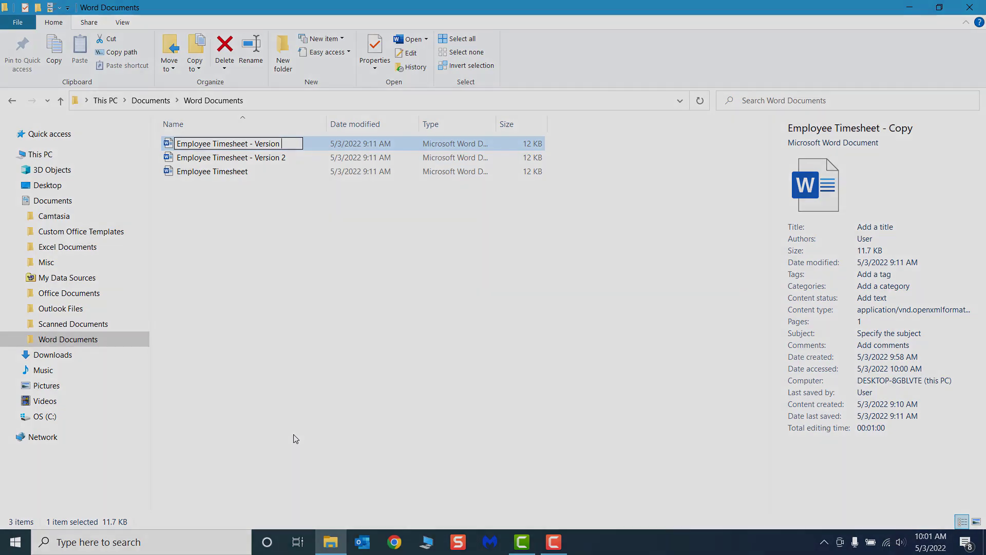